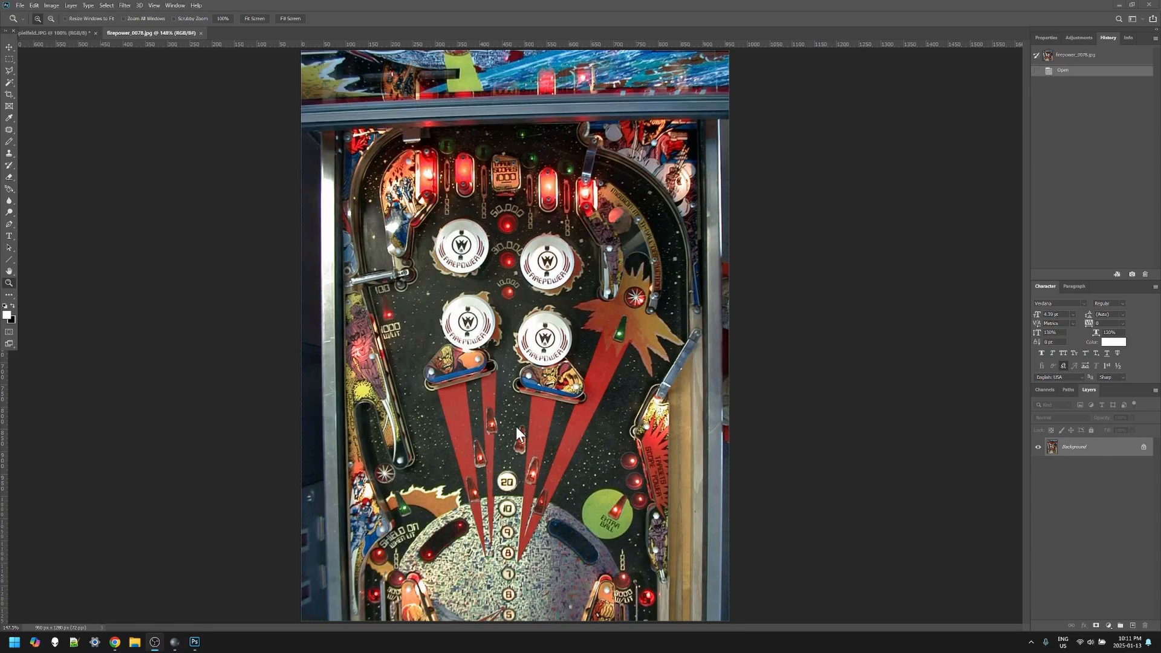
Compare the Firepower playfield photo with the Spielfeld playfield photo, looking at bumper, lane and ramp placement
click(64, 32)
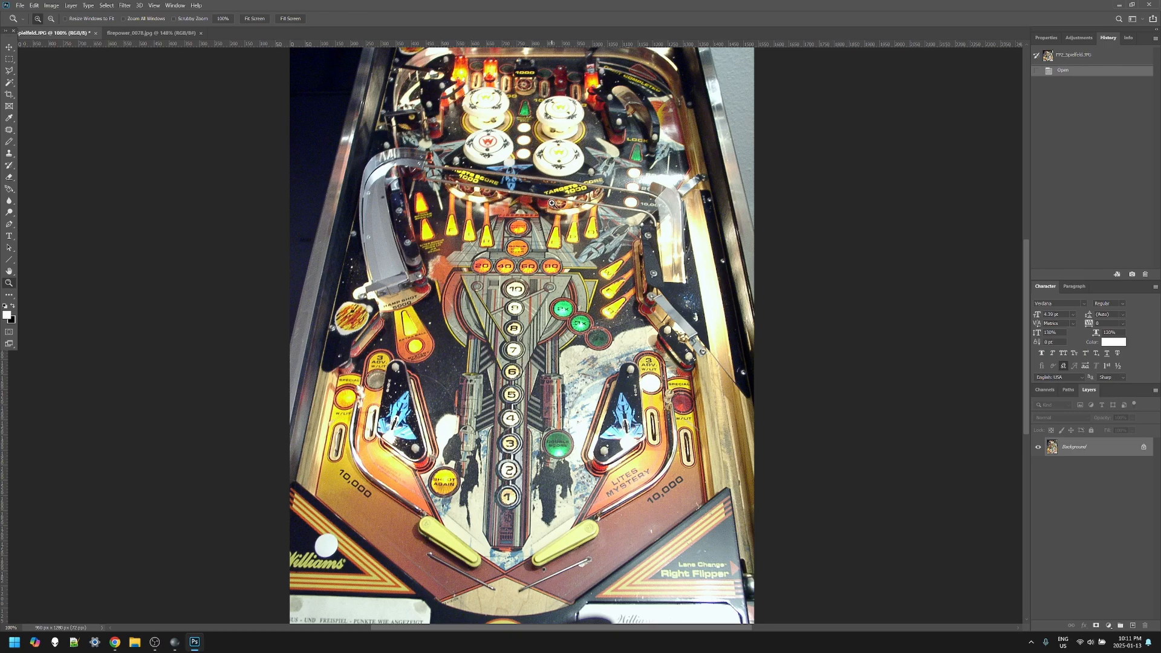
click(151, 34)
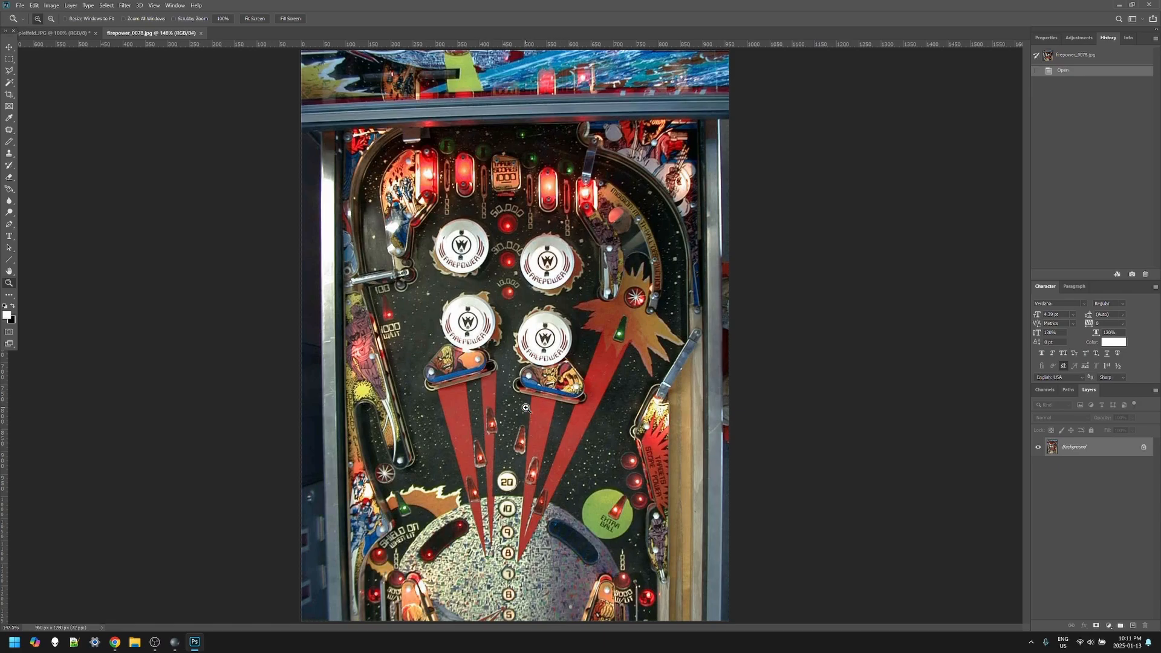
click(76, 33)
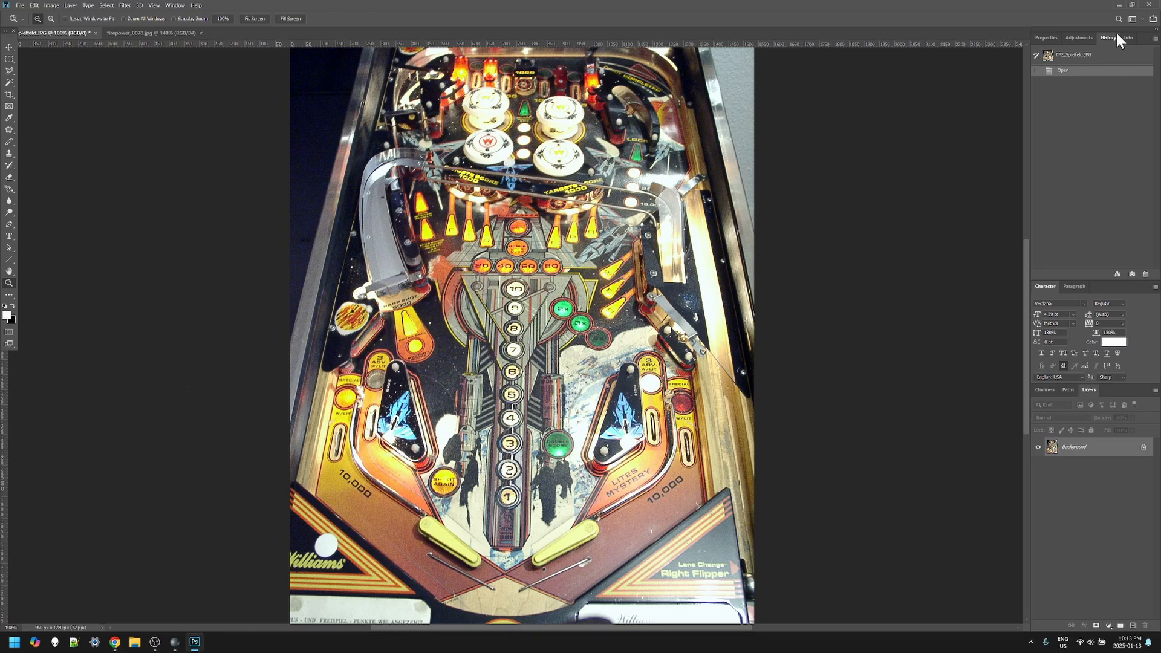
Switch to the star destroyer table in Future Pinball and hide the two layers holding the ramps and wire ramps
click(1119, 5)
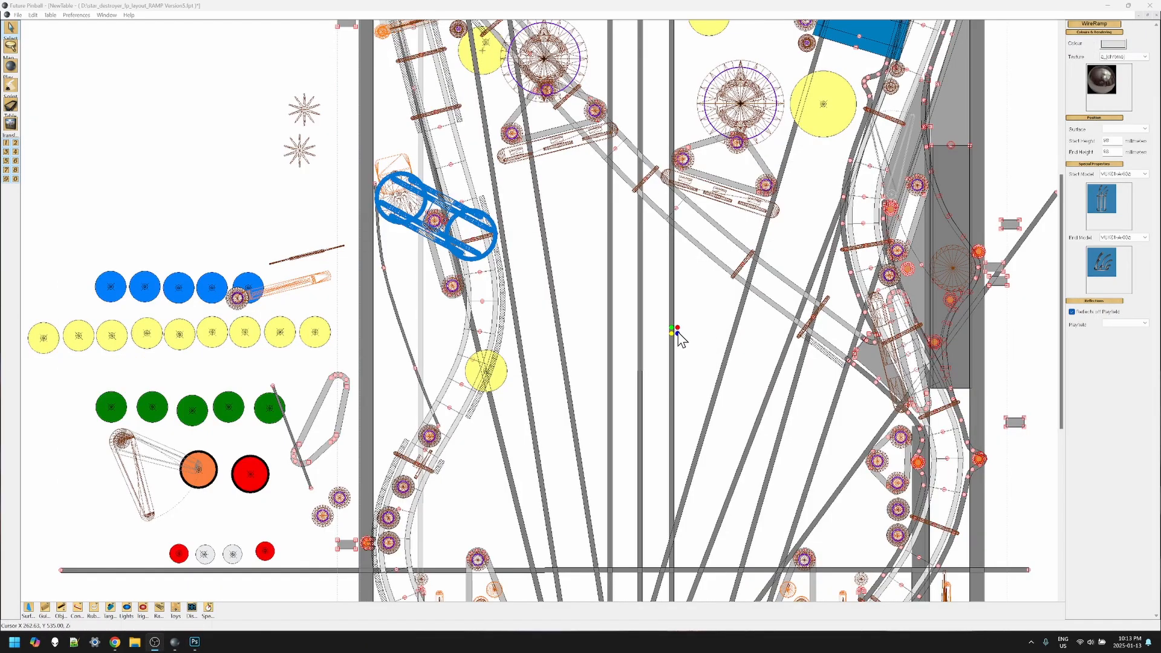
scroll(682, 317, up, 4)
click(356, 97)
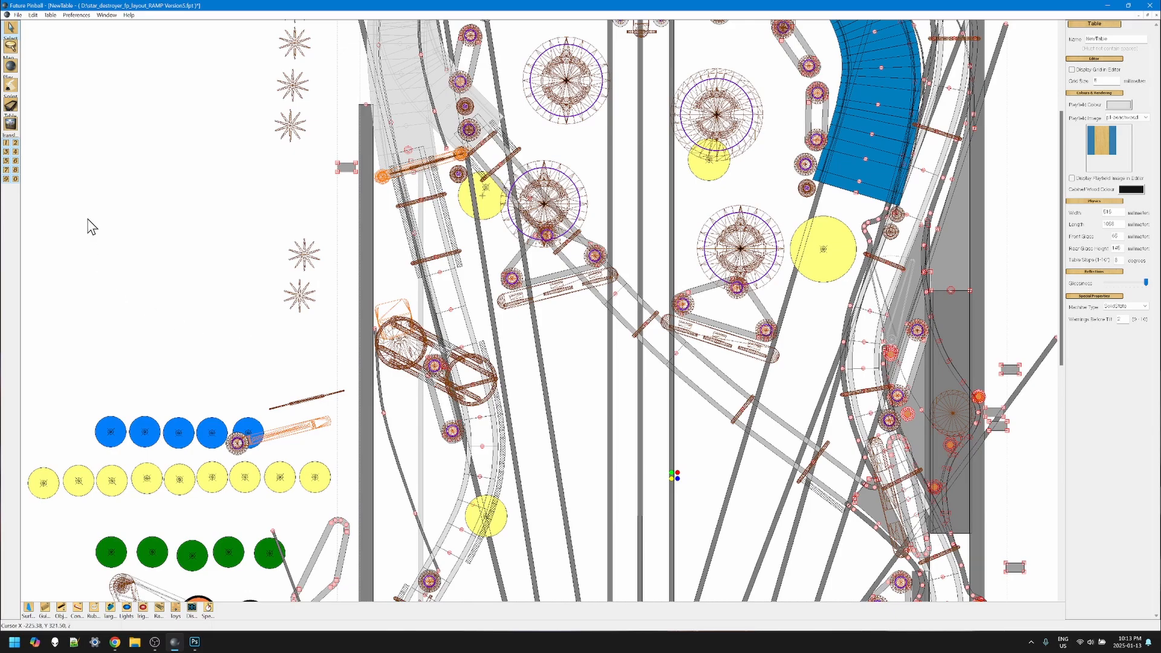
scroll(582, 441, up, 4)
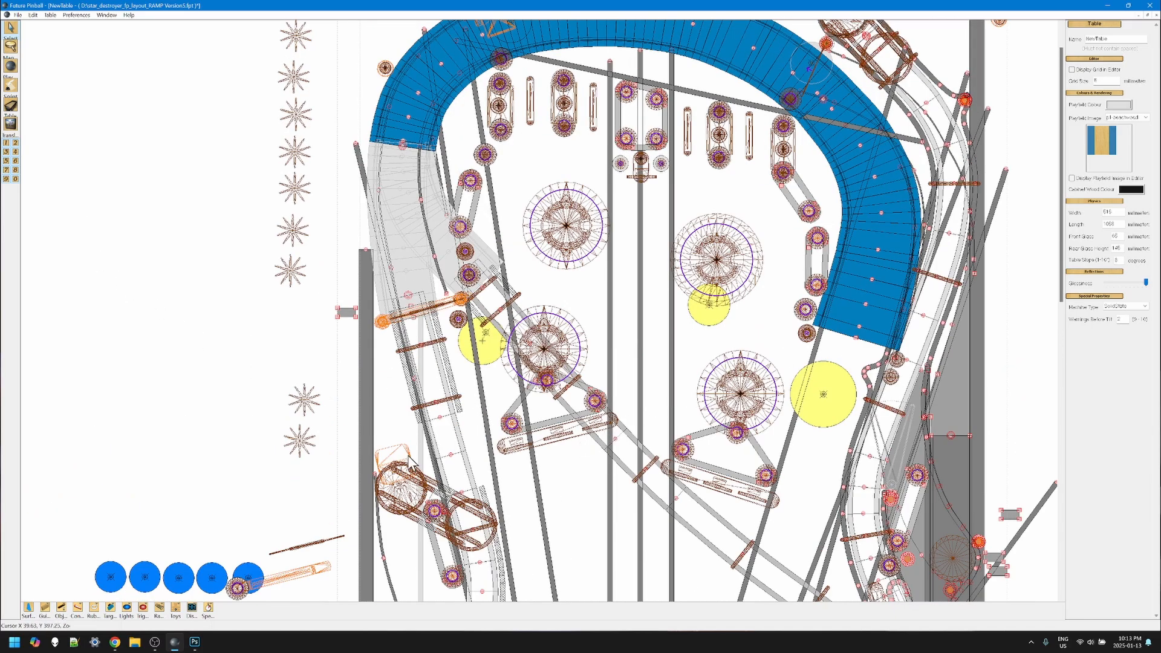
click(7, 171)
click(8, 171)
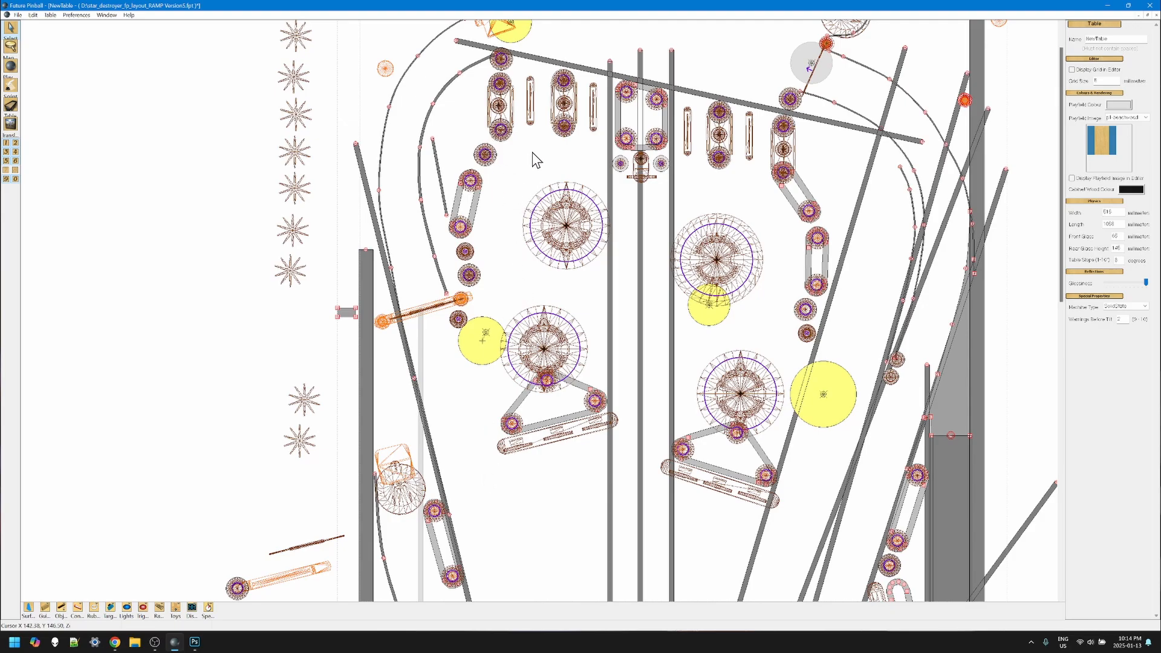
Examine the bumpers, rollover lanes, angled target banks and curved outer wall of the upper and middle playfield
click(565, 233)
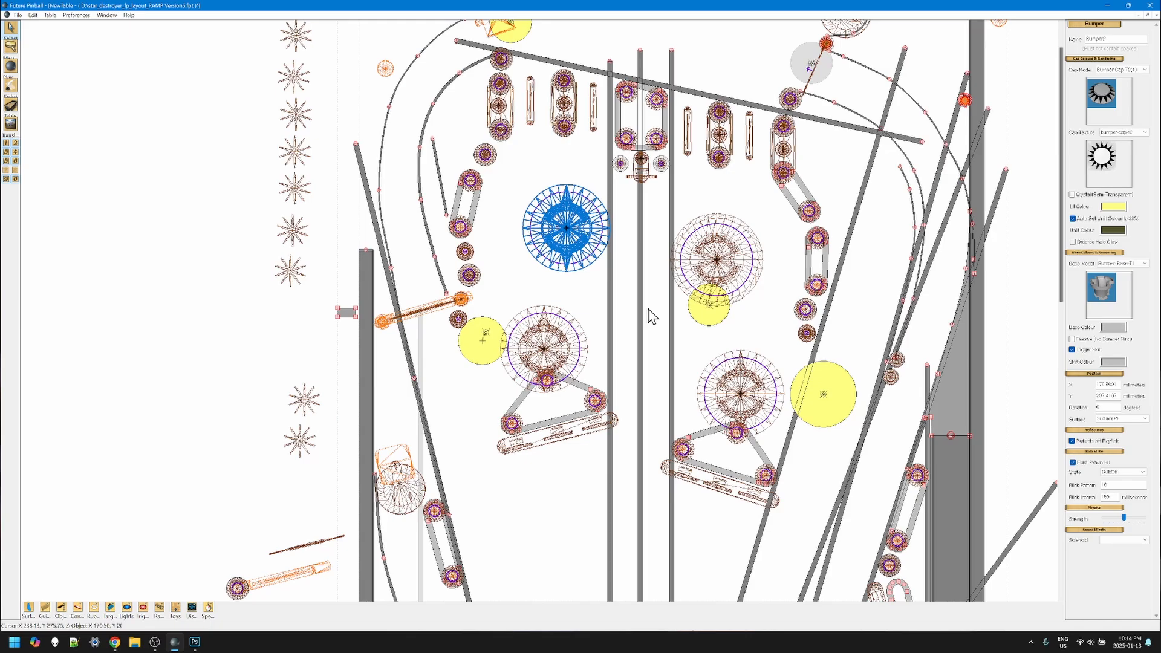
click(593, 156)
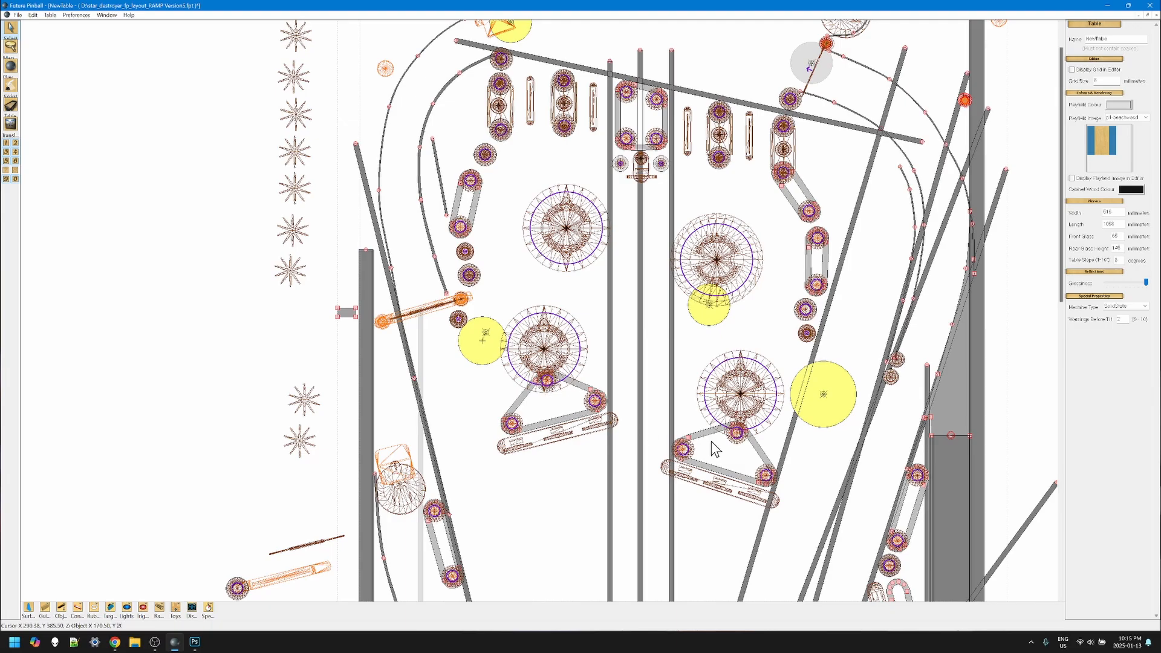
click(547, 381)
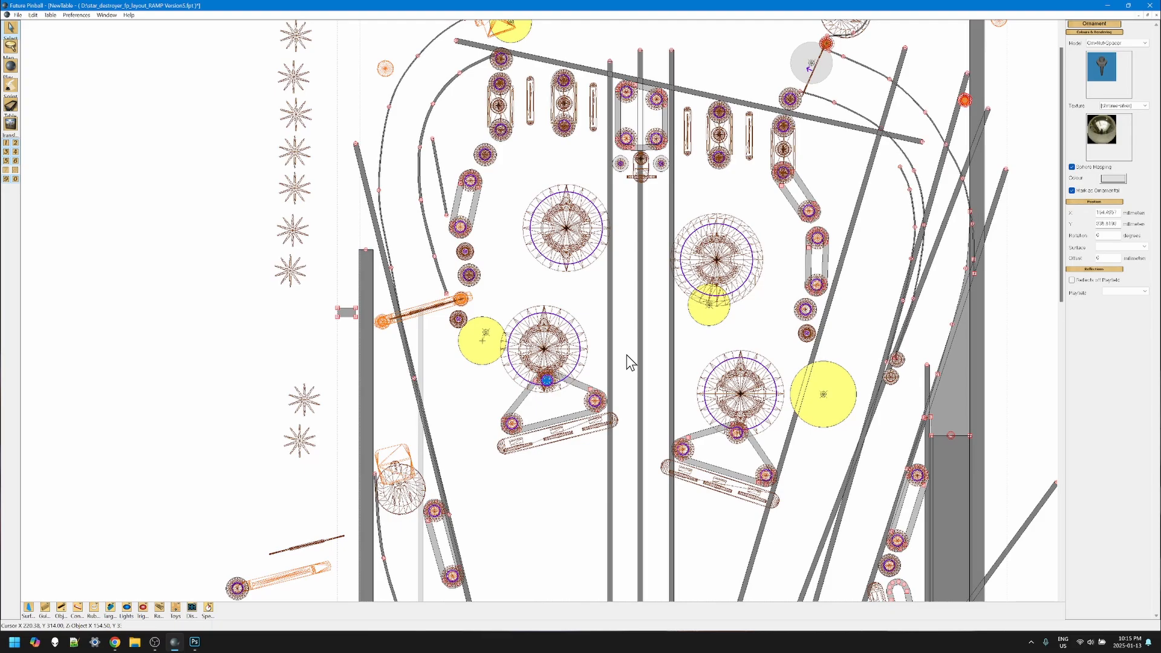
scroll(627, 356, up, 3)
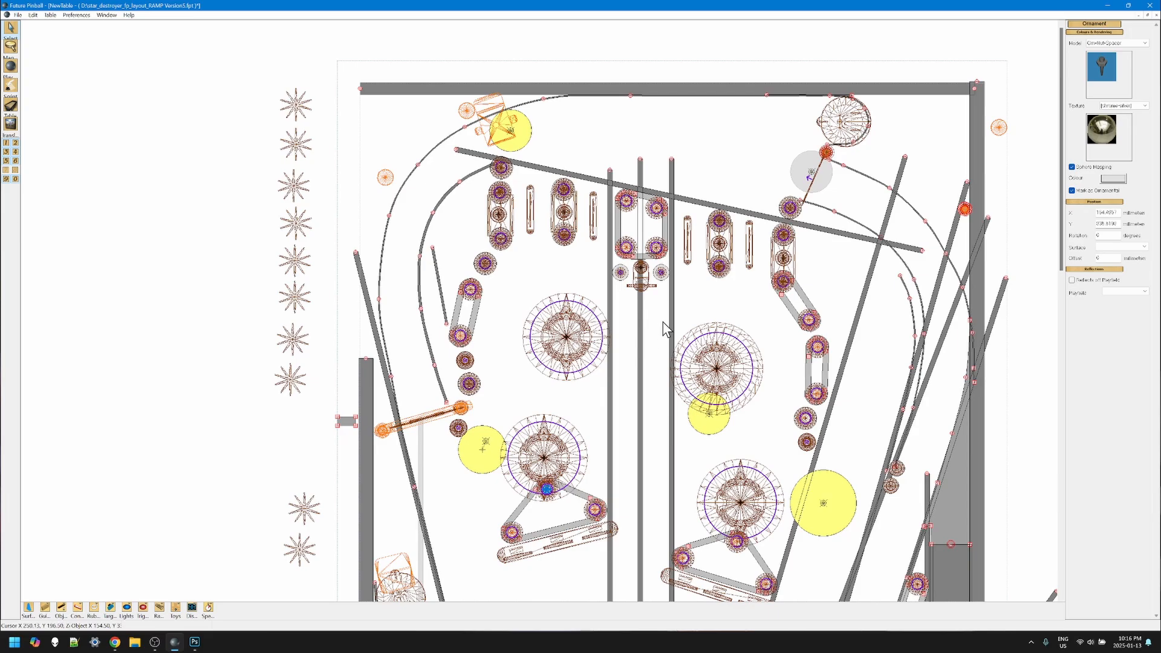
click(686, 313)
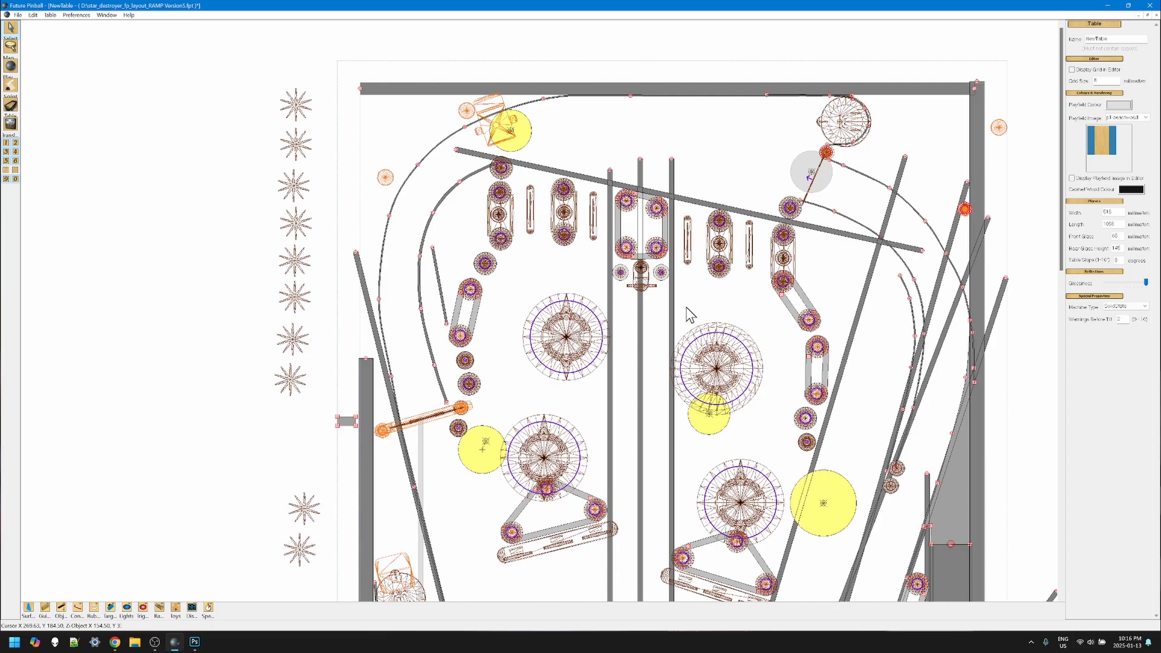
scroll(689, 314, down, 5)
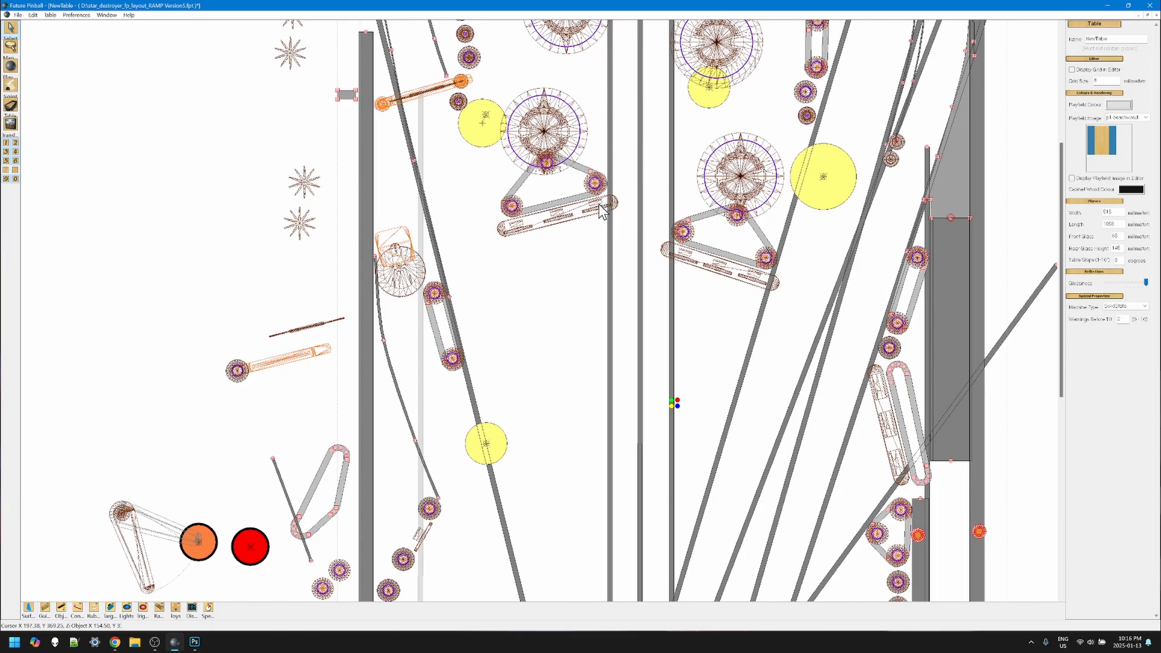
scroll(590, 312, up, 2)
scroll(591, 311, up, 10)
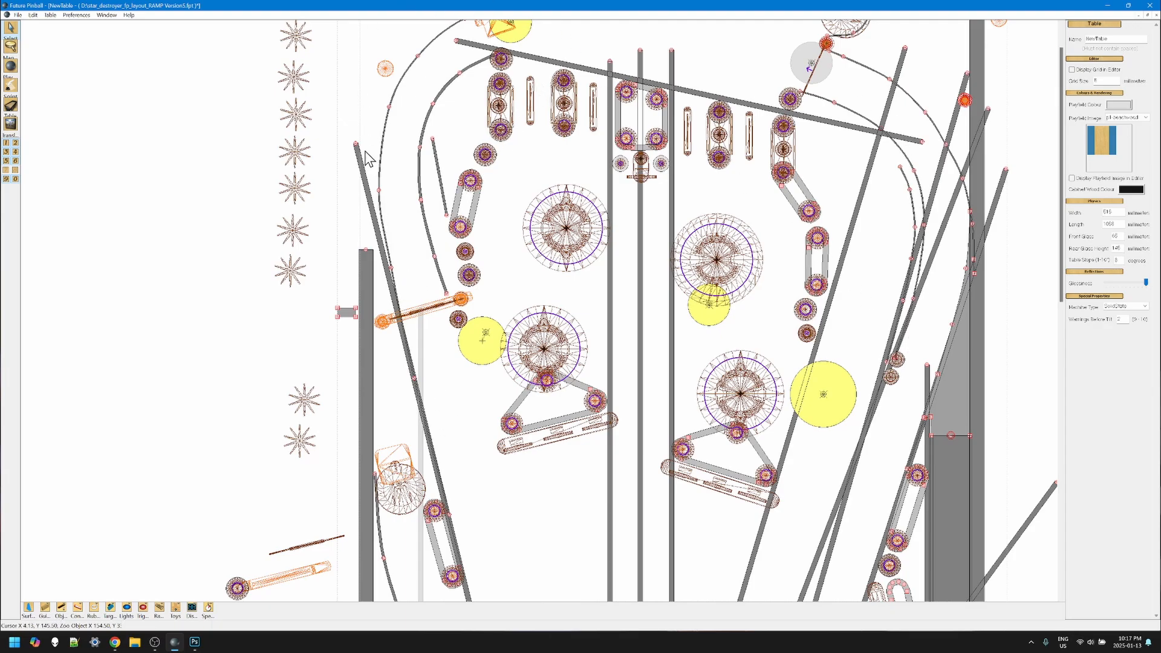
click(379, 191)
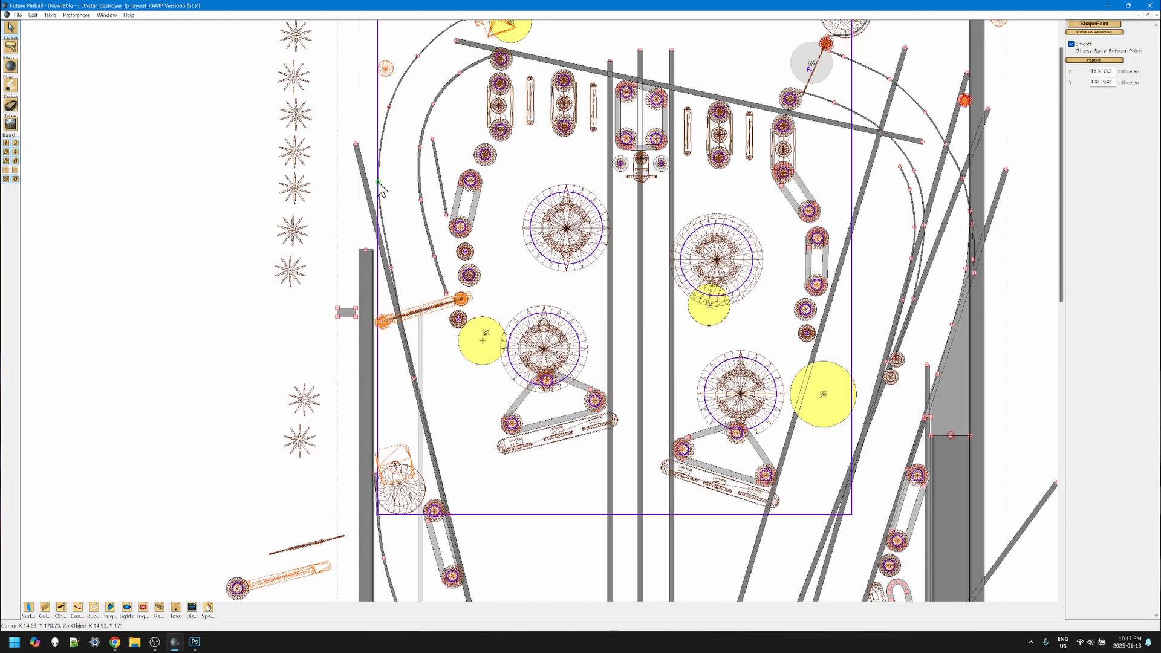
click(571, 349)
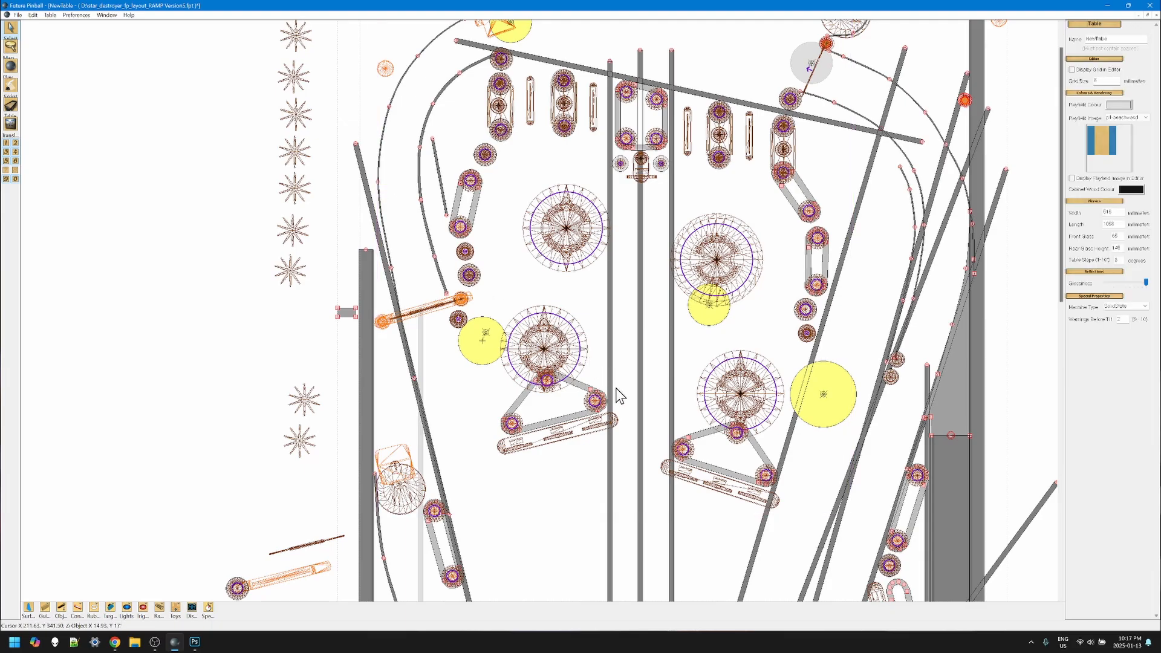
scroll(653, 329, down, 3)
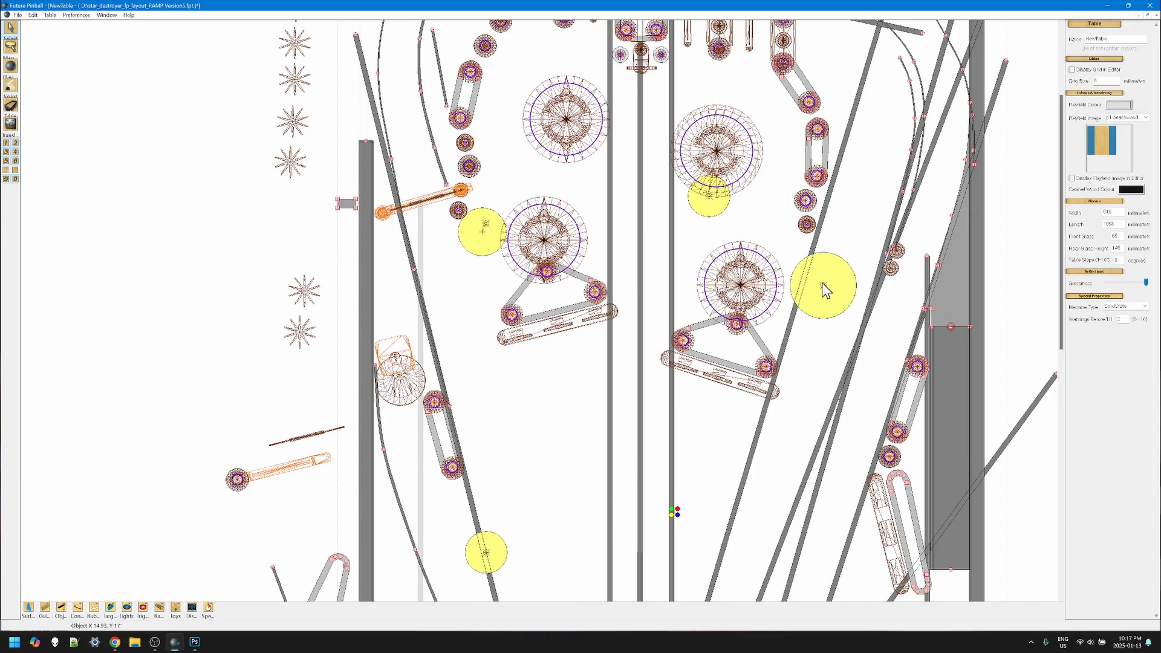
Show the layer with the blue ramp again and select the ramp's entrance section
click(6, 170)
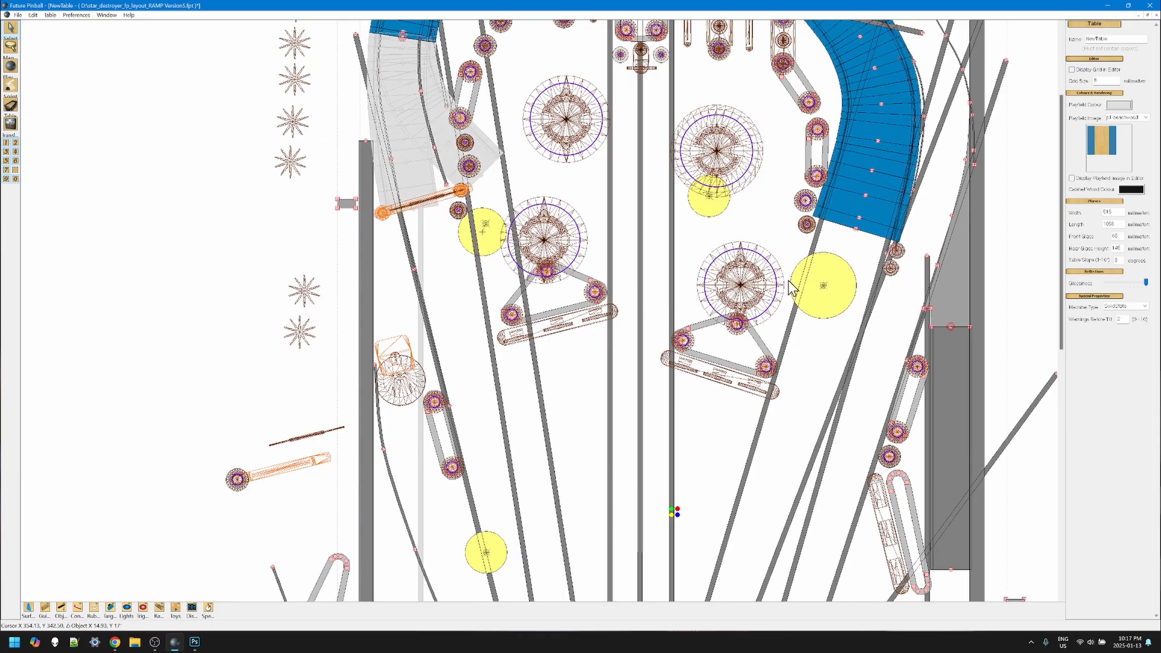
scroll(798, 283, up, 3)
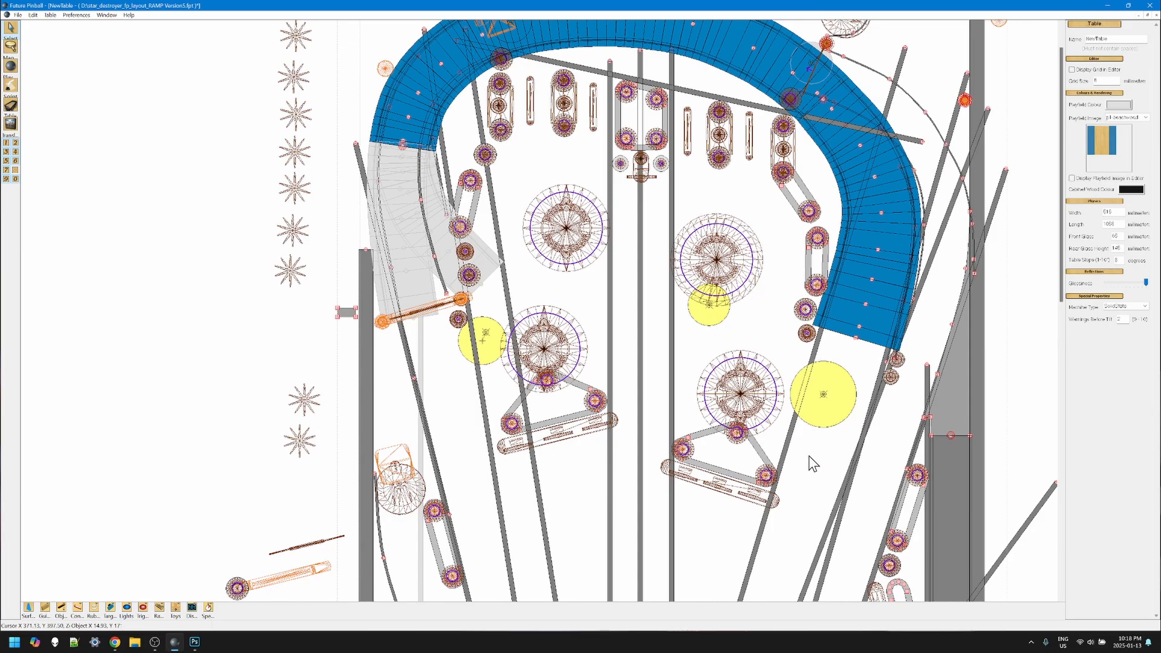
click(871, 332)
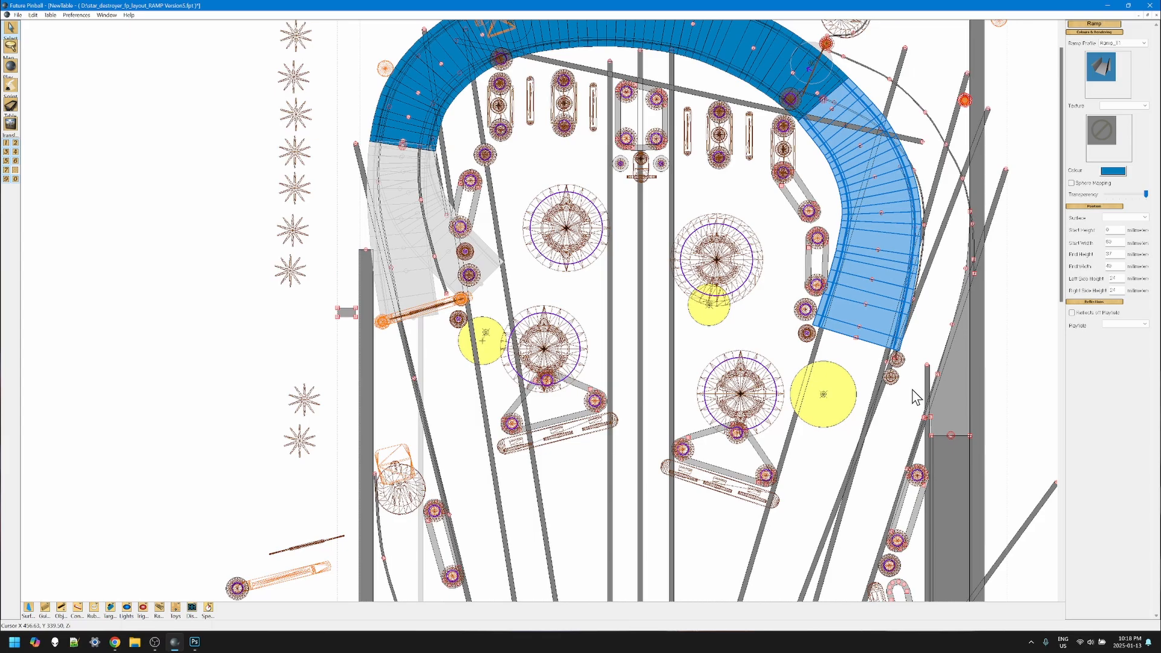
scroll(913, 392, up, 2)
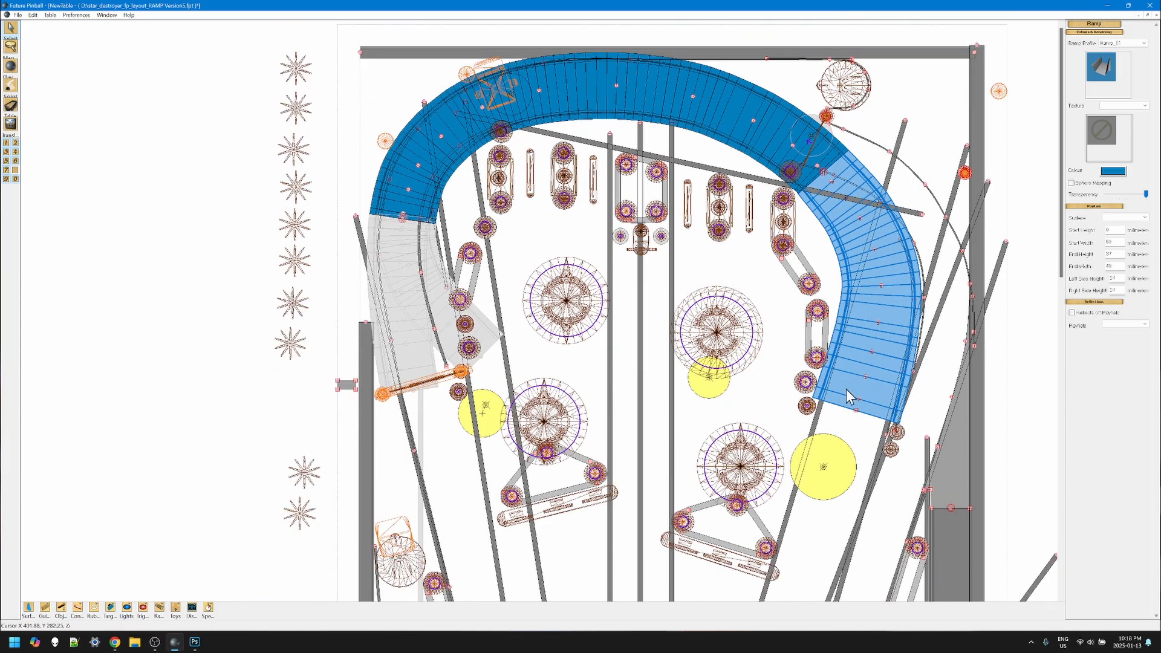
Zoom in on the blue ramp's entrance and inspect its corner posts, the adjacent lane and the targets further down
click(11, 48)
click(919, 444)
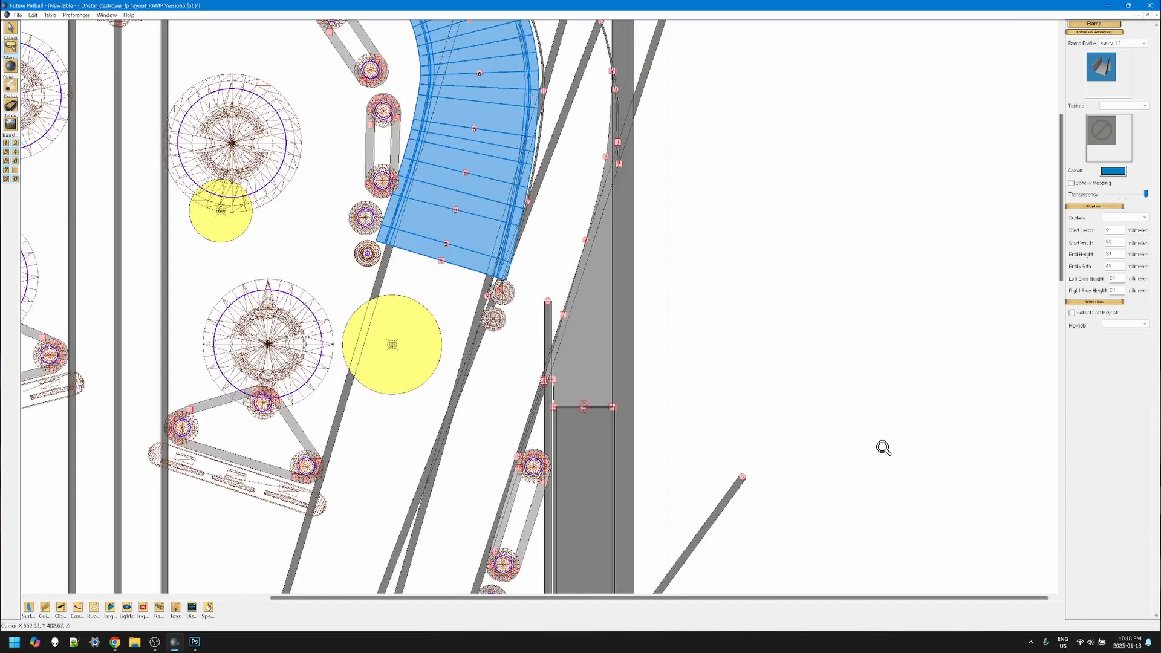
click(587, 298)
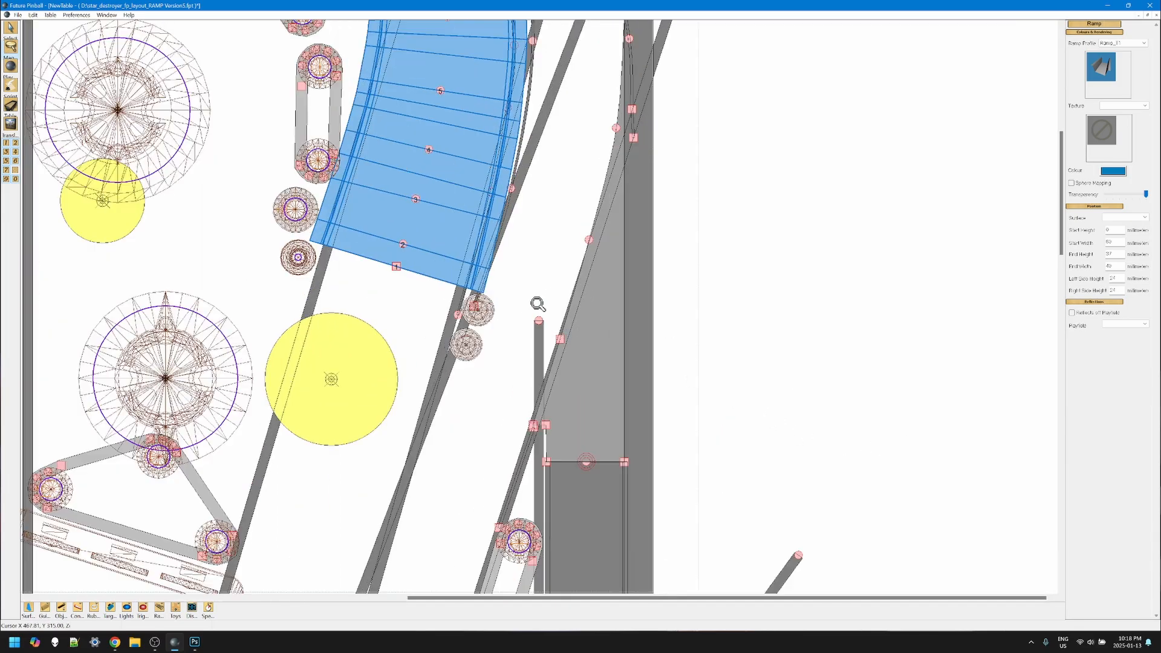
click(12, 30)
click(478, 310)
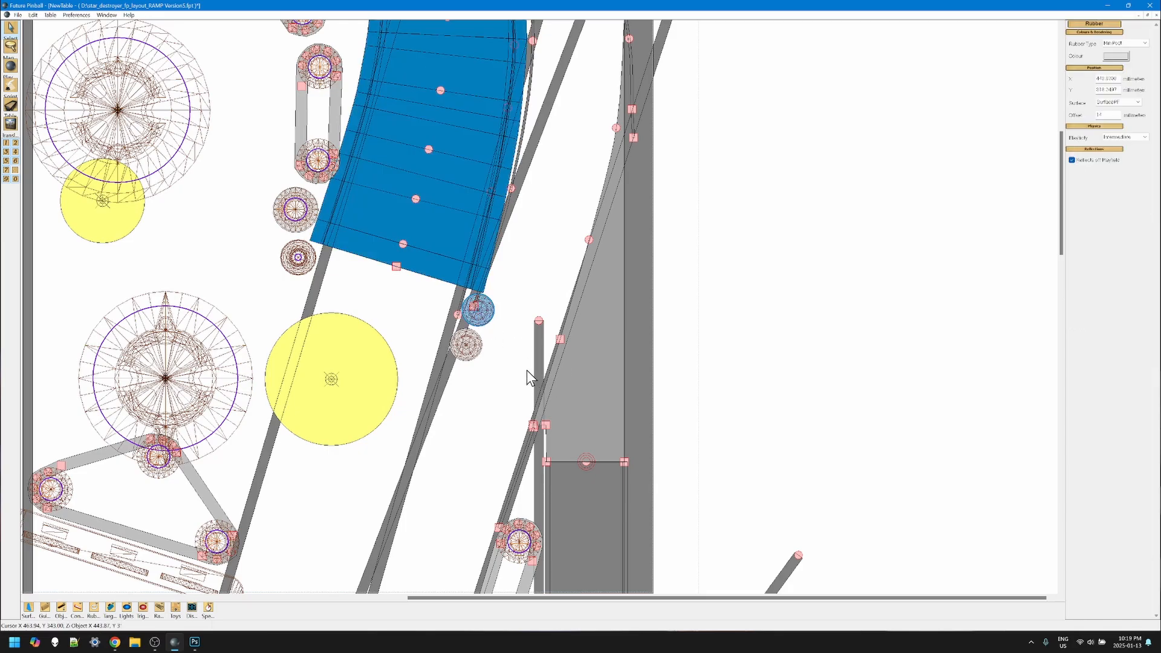
scroll(509, 358, down, 5)
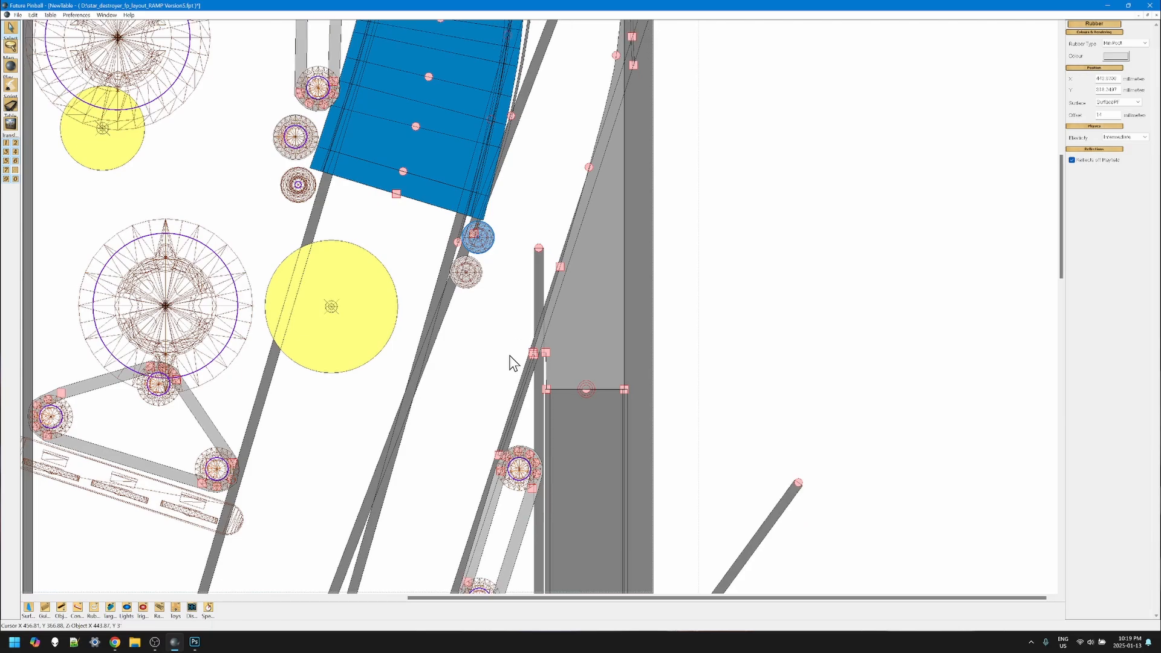
scroll(471, 384, down, 7)
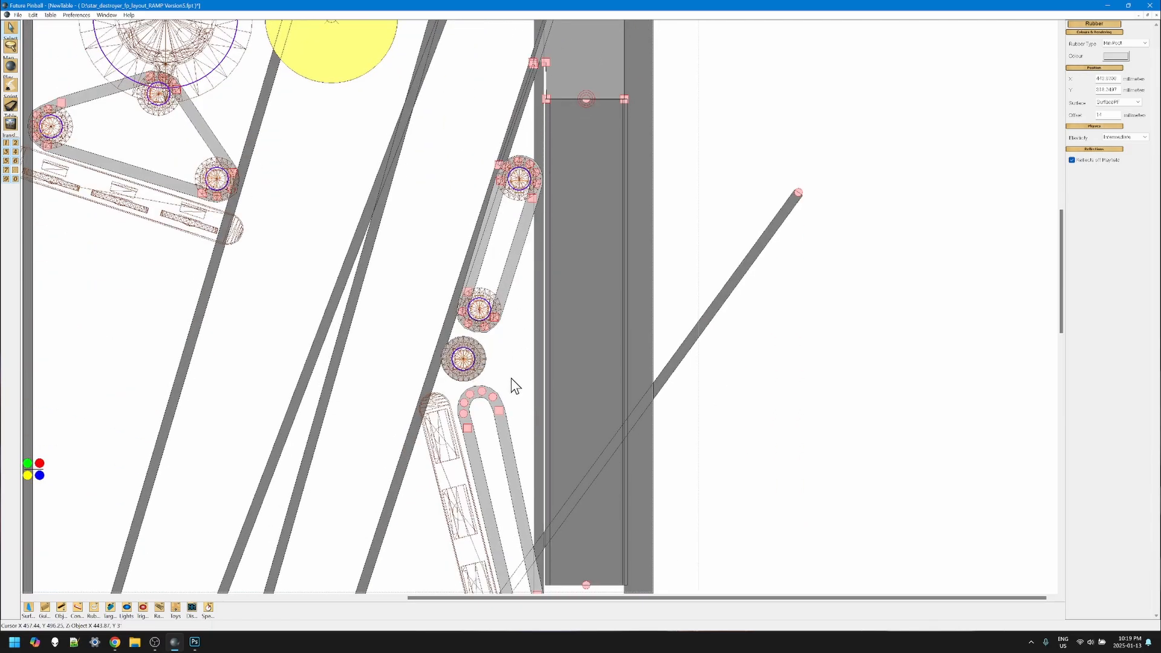
scroll(553, 339, down, 6)
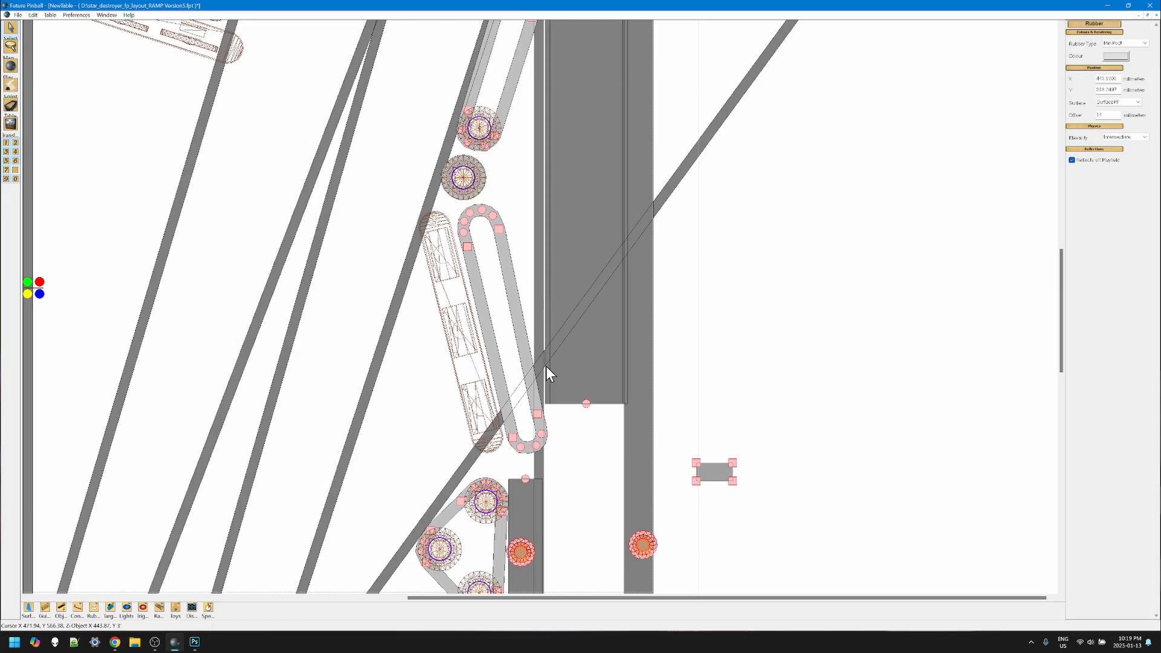
scroll(527, 329, up, 8)
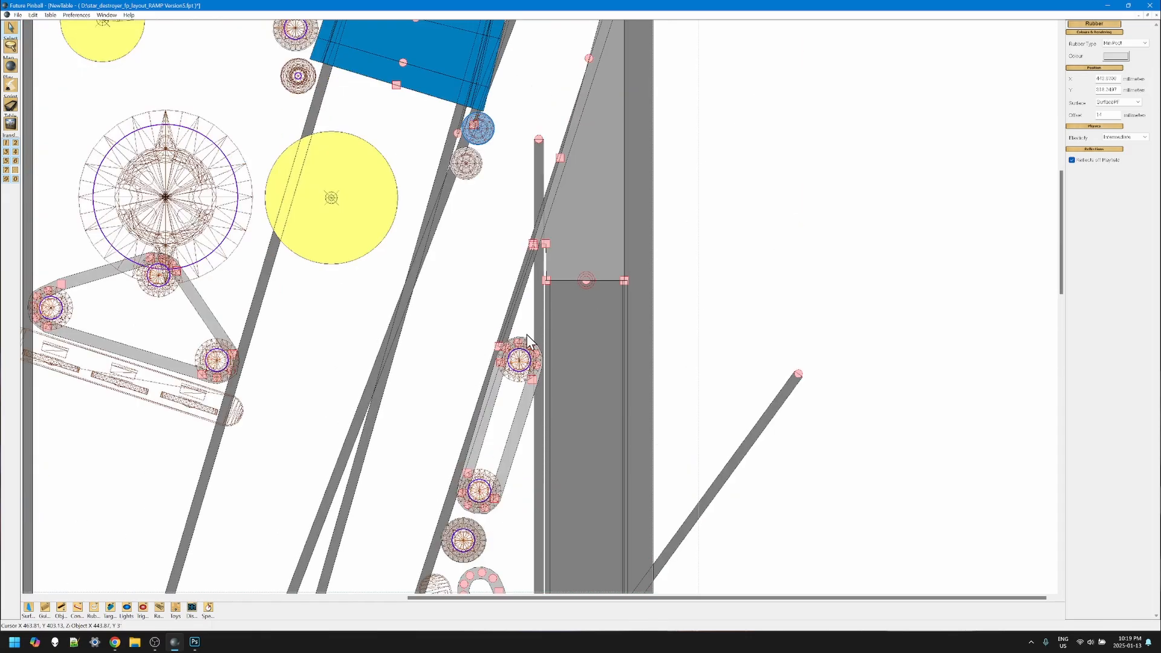
scroll(527, 335, up, 4)
Set the diameter of the large yellow light below the ramp entrance to 50 mm and move it beside the two small posts
click(372, 347)
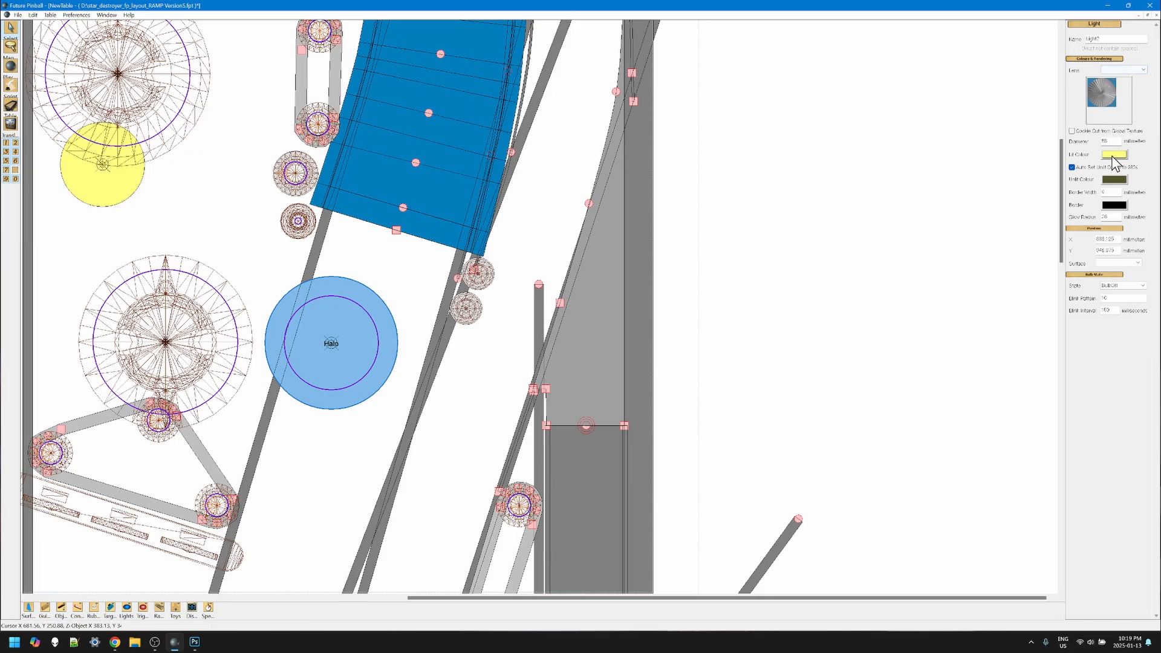
double_click(1108, 141)
text(50)
click(349, 437)
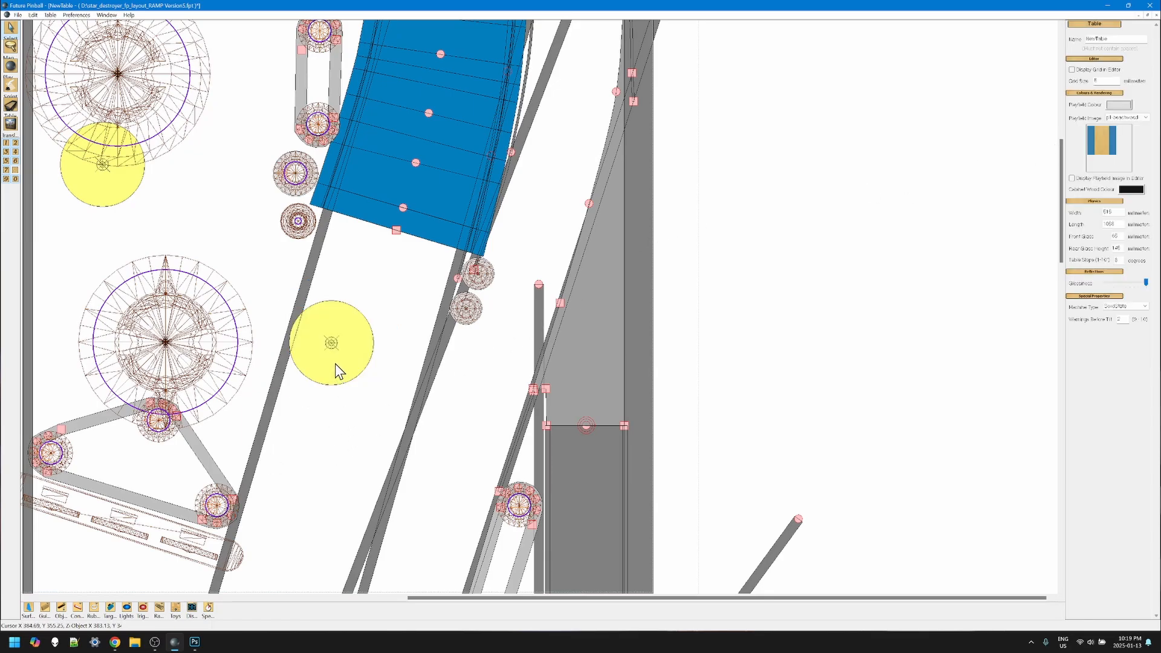
drag(335, 364, 524, 343)
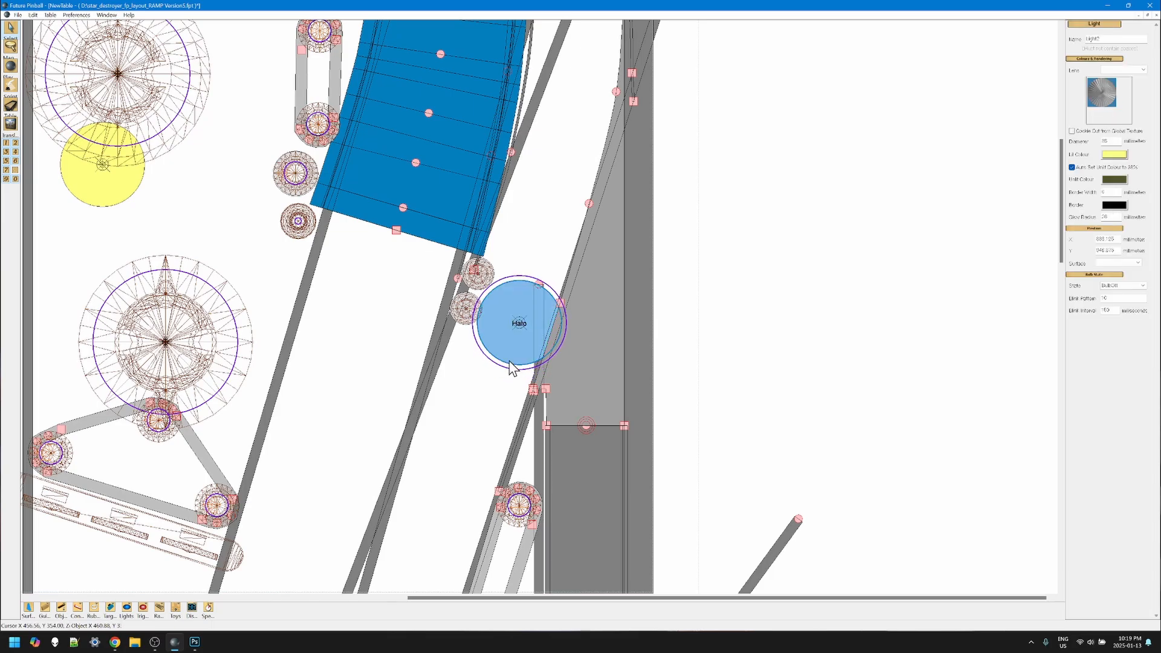
Shift the two small posts below the ramp entrance slightly away from the large yellow light
drag(422, 349, 507, 248)
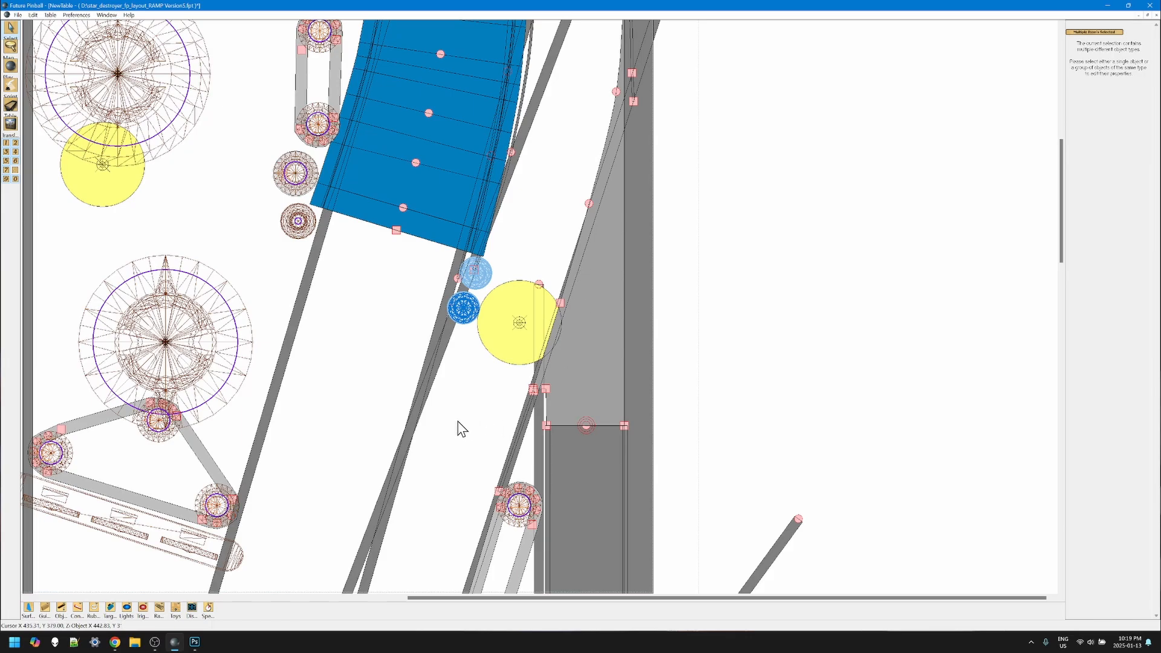
click(508, 455)
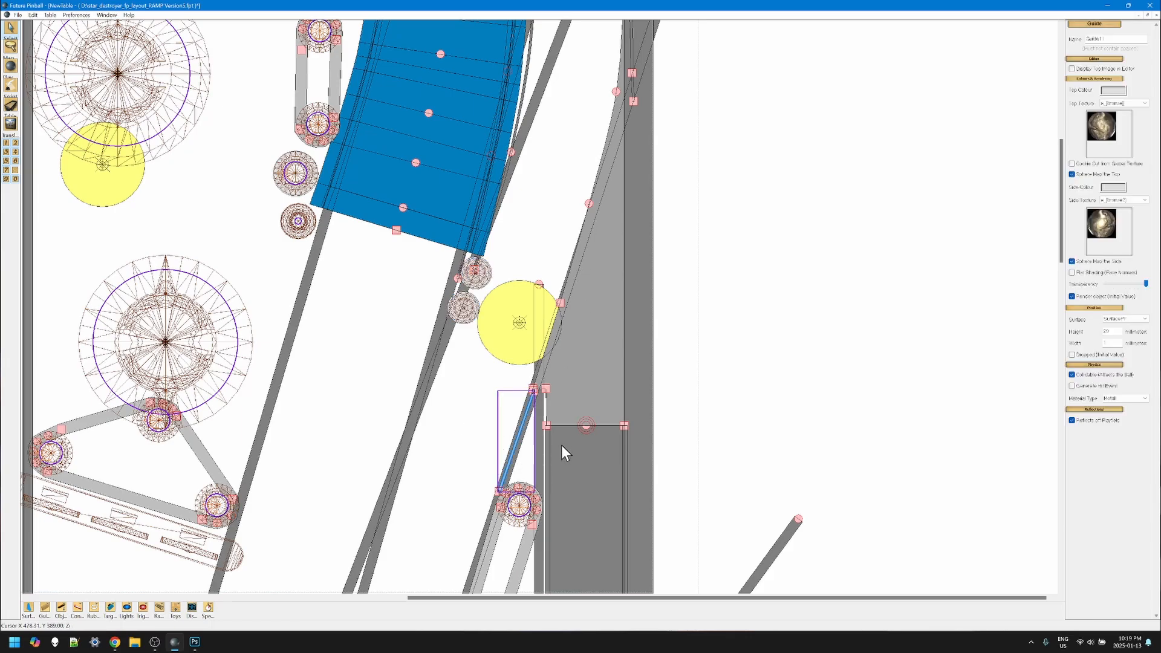
Move the upper end of the long shot line that passes the large yellow light slightly further right, beyond the outer wall
click(528, 416)
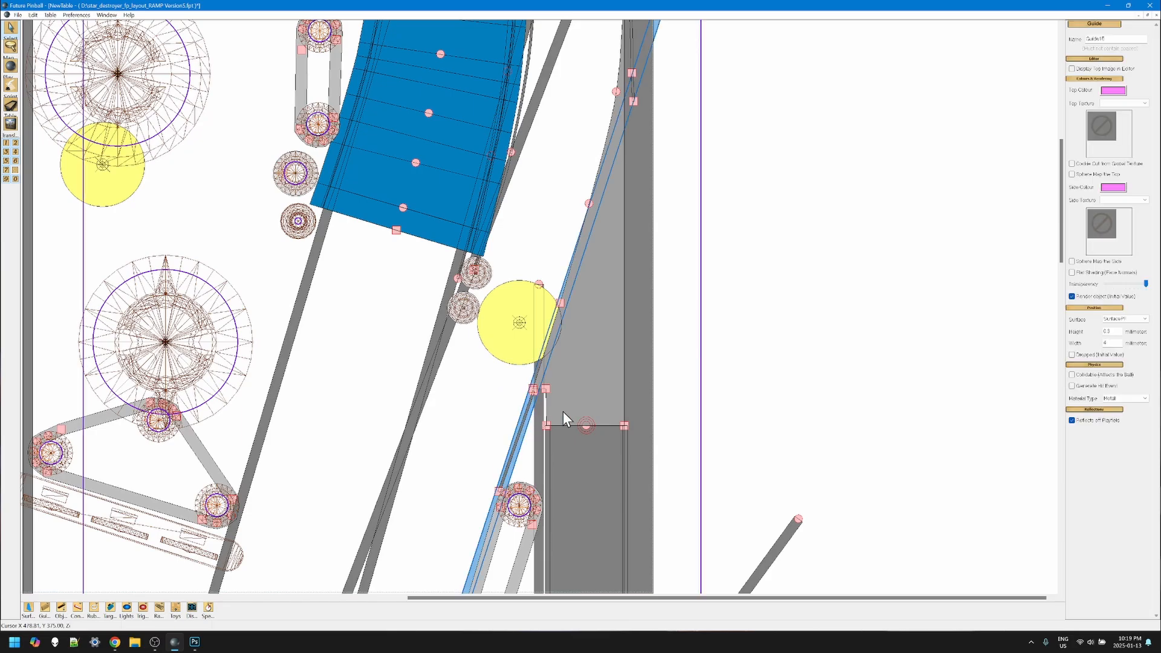
scroll(687, 362, down, 4)
scroll(679, 342, up, 10)
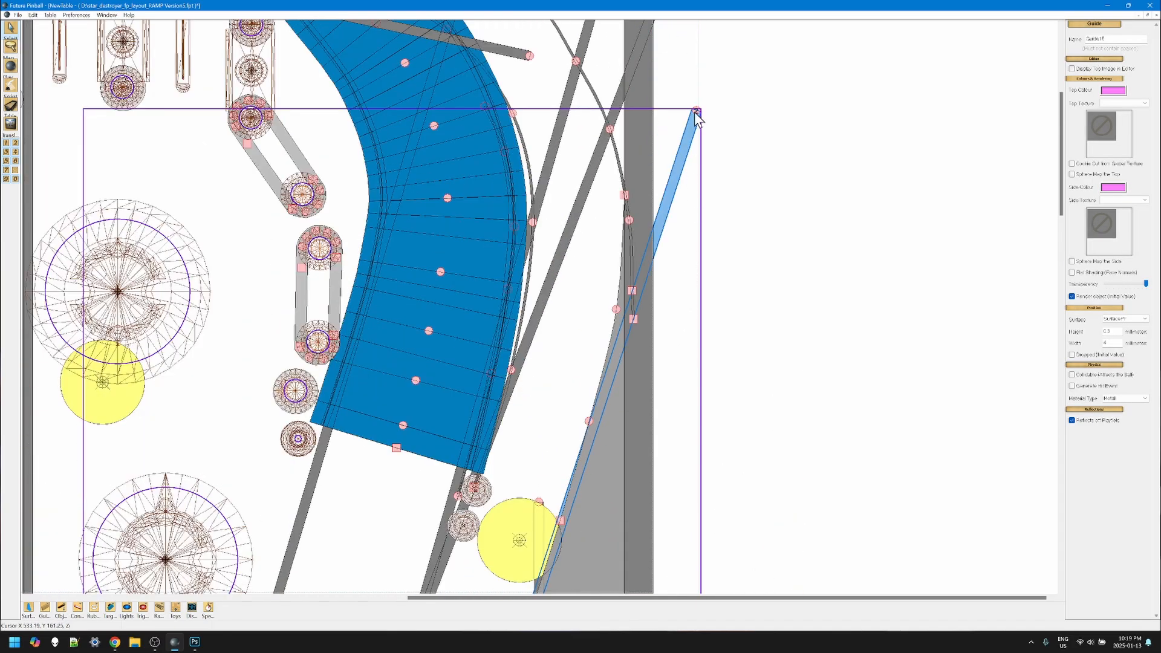
drag(696, 110, 711, 114)
scroll(669, 255, down, 7)
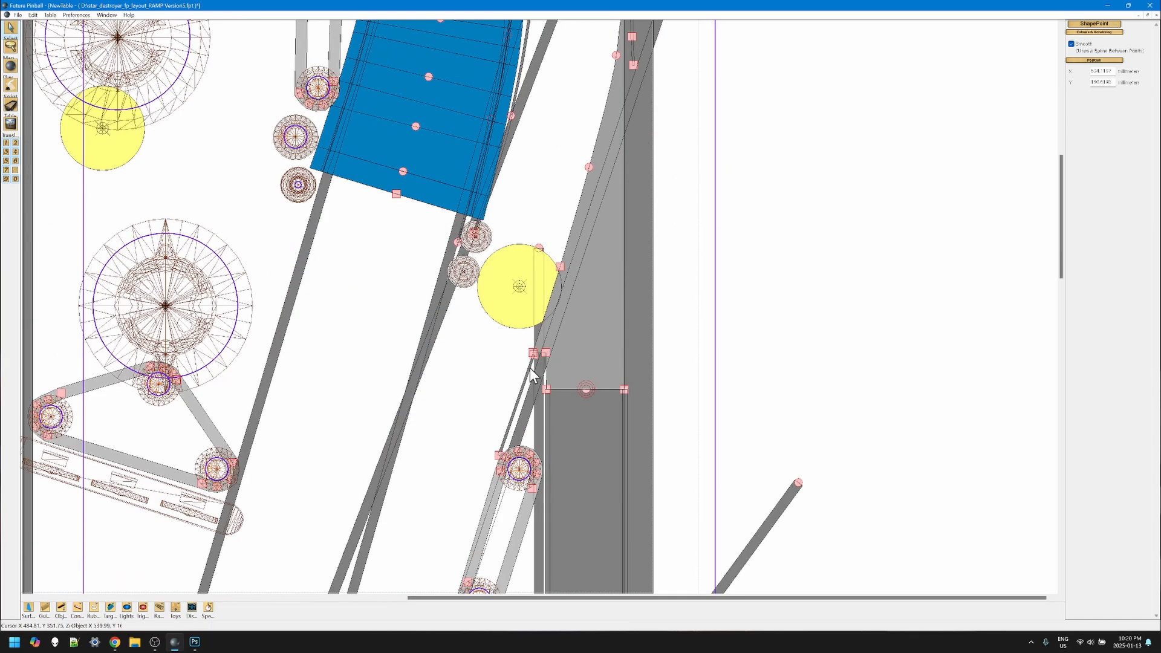
Move the lower end of the same shot line left along the flipper, closer to its tip
scroll(526, 375, down, 15)
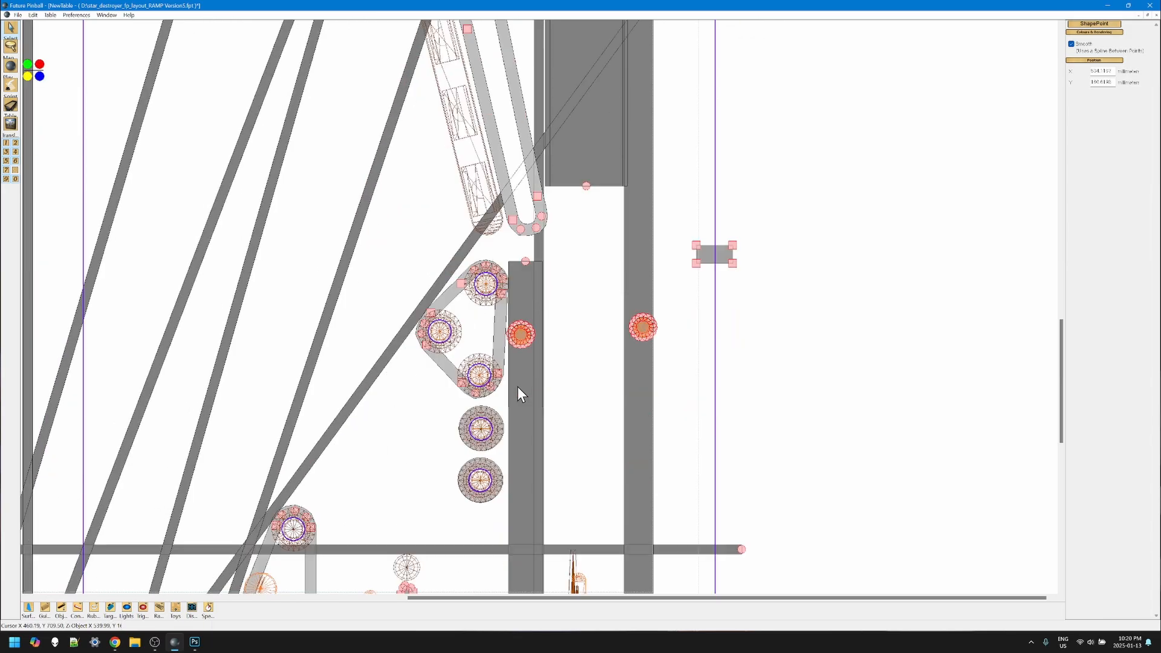
scroll(517, 387, down, 5)
scroll(464, 410, down, 10)
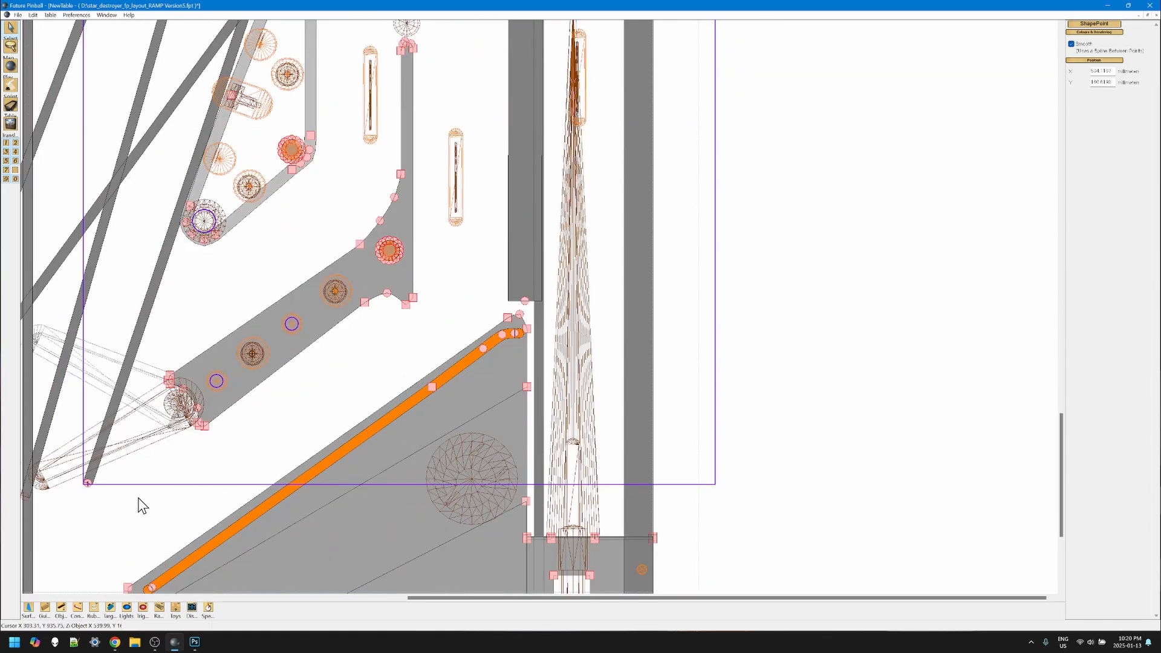
click(87, 483)
drag(87, 484, 75, 484)
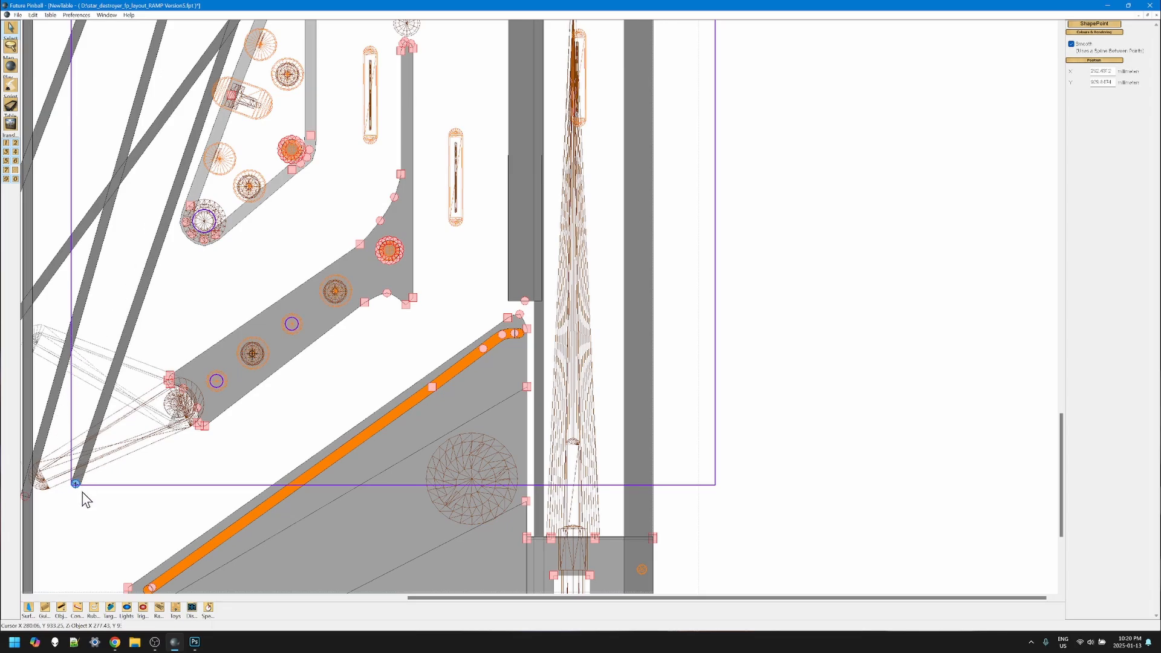
drag(76, 484, 72, 484)
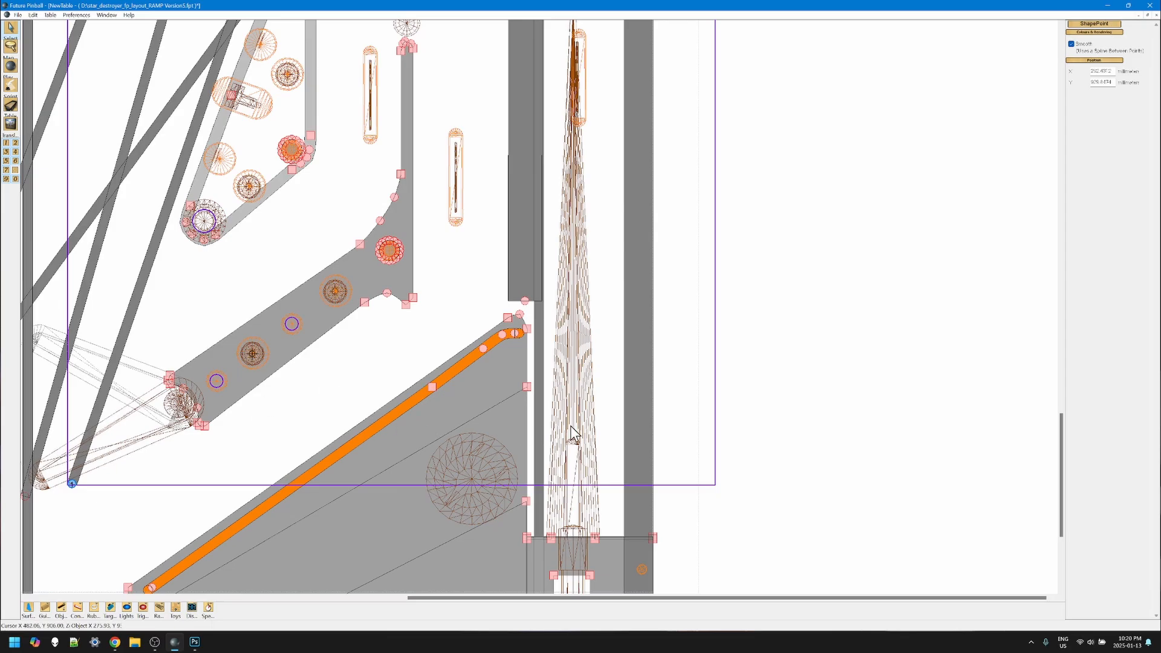
Shift the curved wall surface beside the large yellow light and the shooter-lane ramp below it slightly down the table together
scroll(745, 411, up, 3)
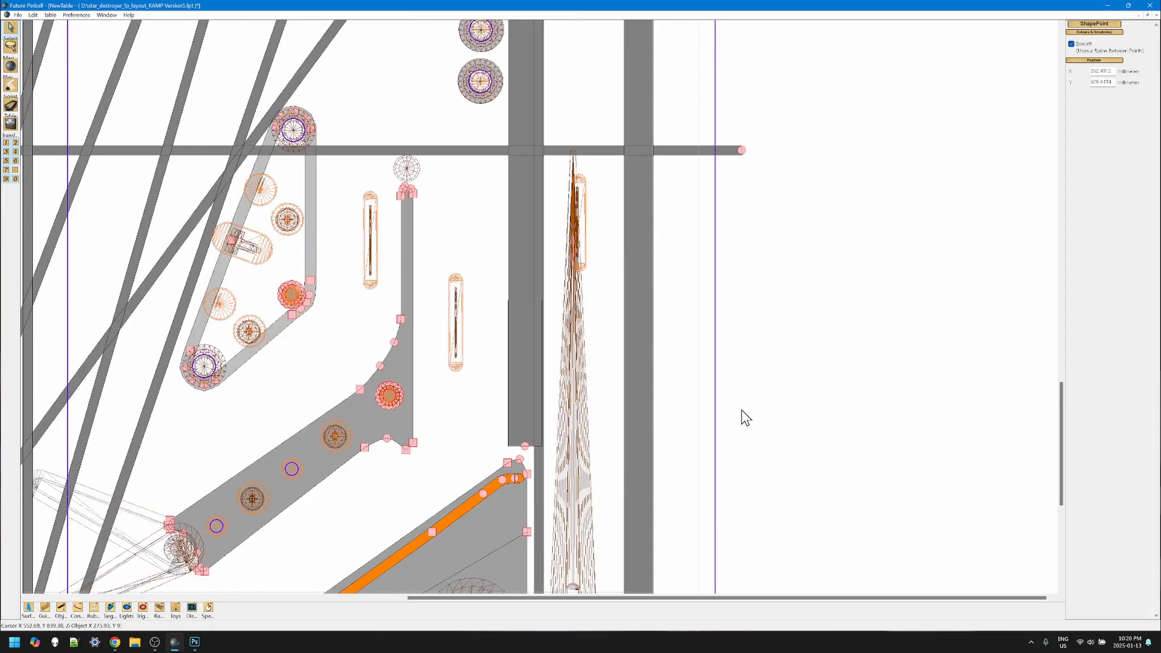
scroll(745, 417, up, 10)
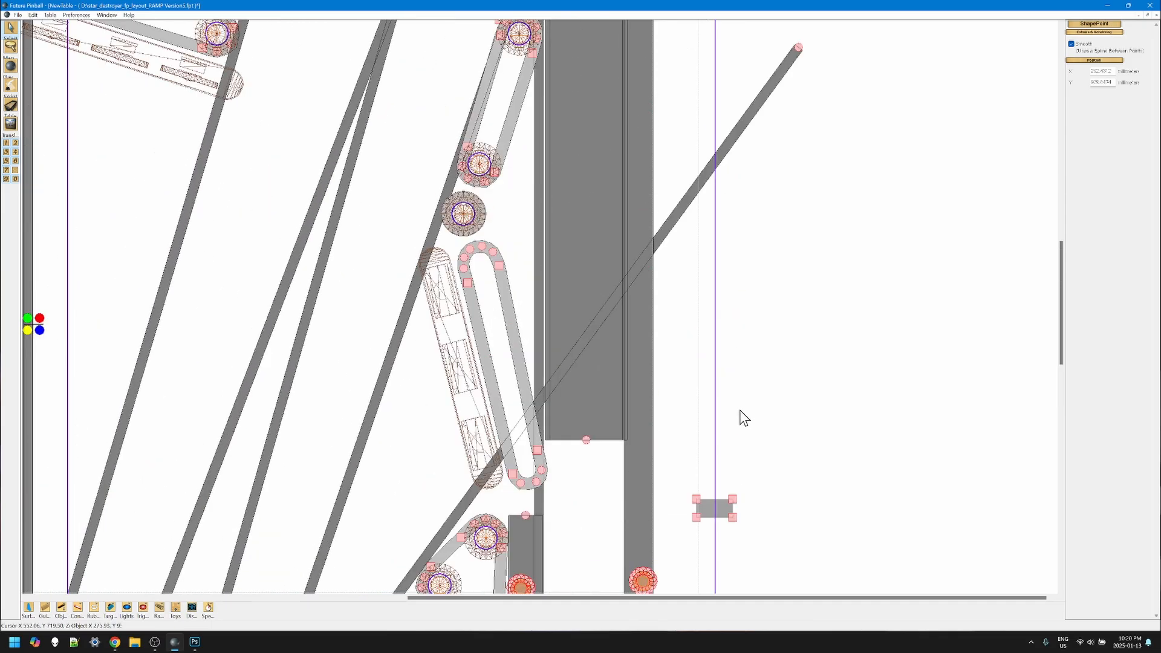
scroll(743, 418, up, 3)
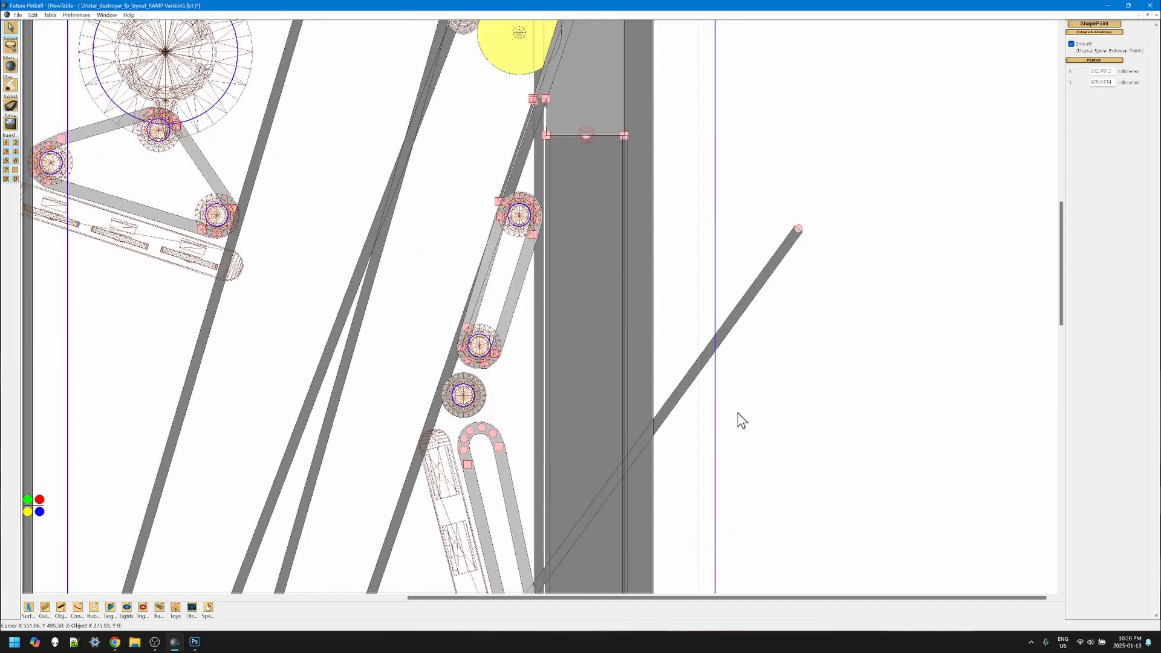
scroll(742, 420, up, 3)
click(597, 266)
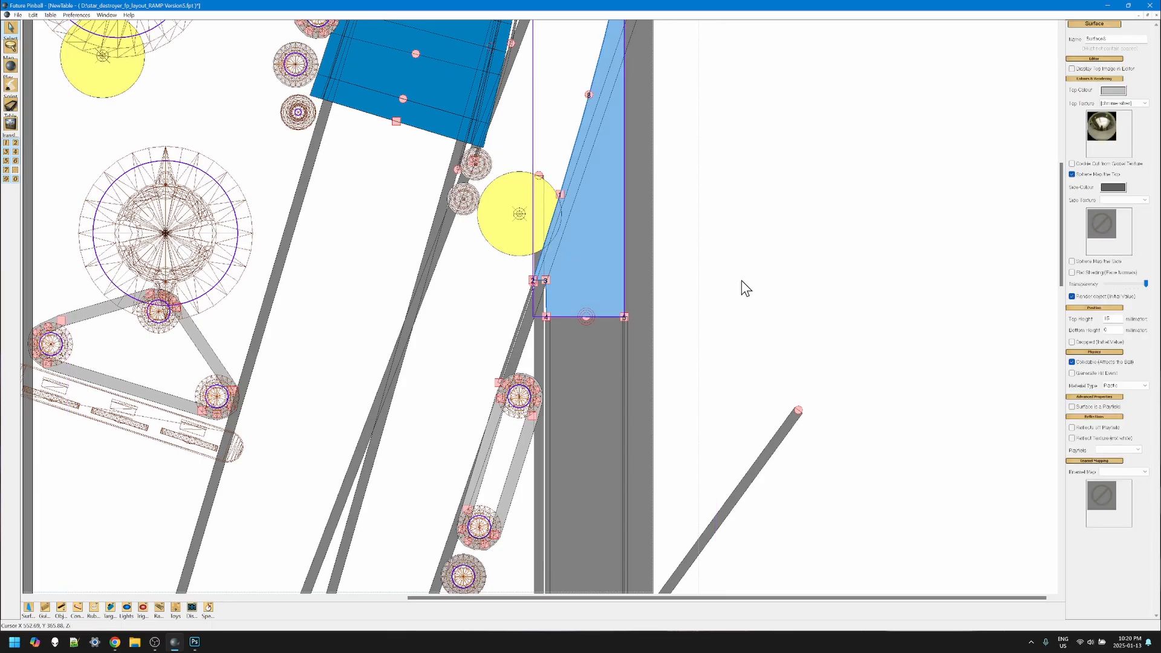
click(590, 377)
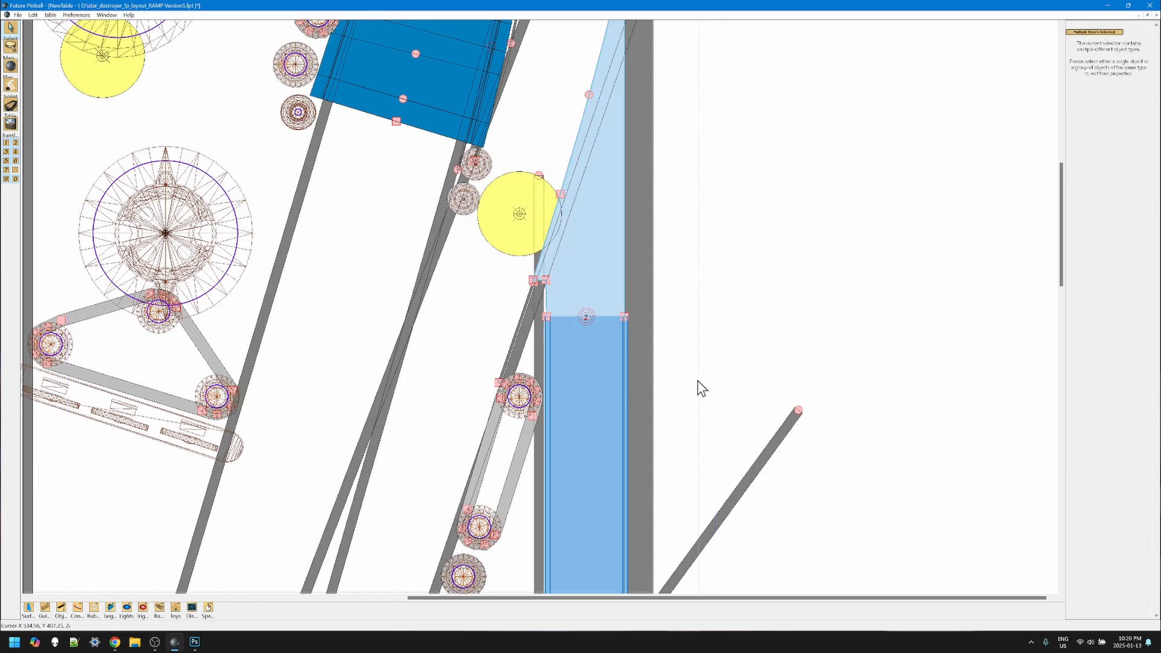
key(Down)
key(Down)
key(Down)
key(Down)
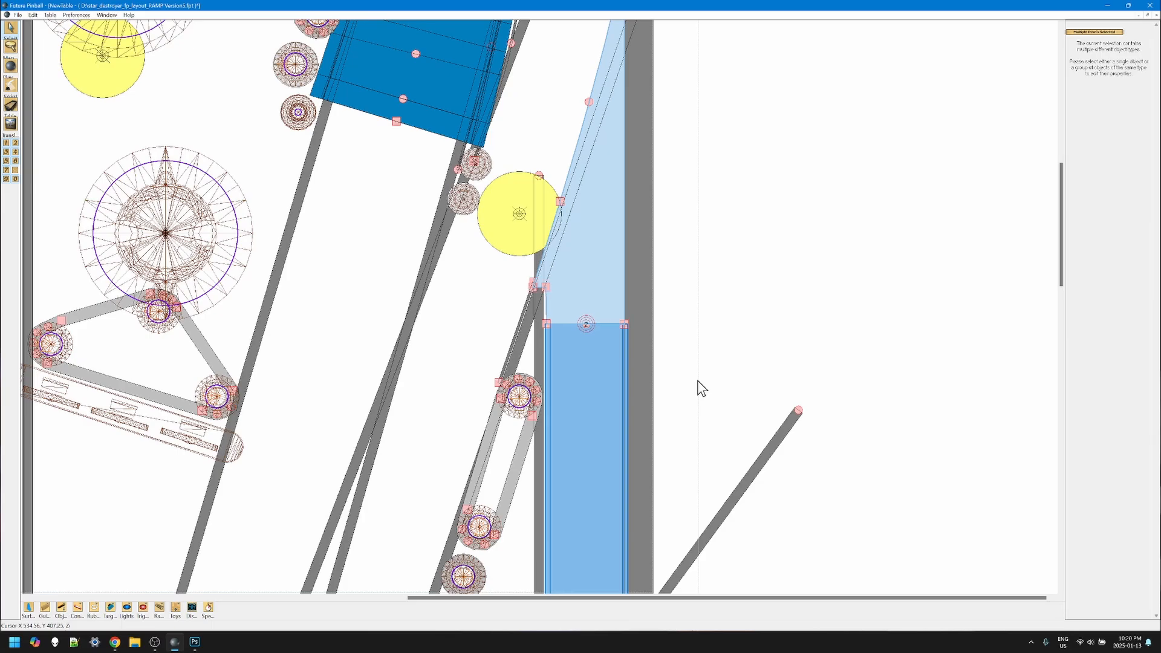
key(Down)
key(Down)
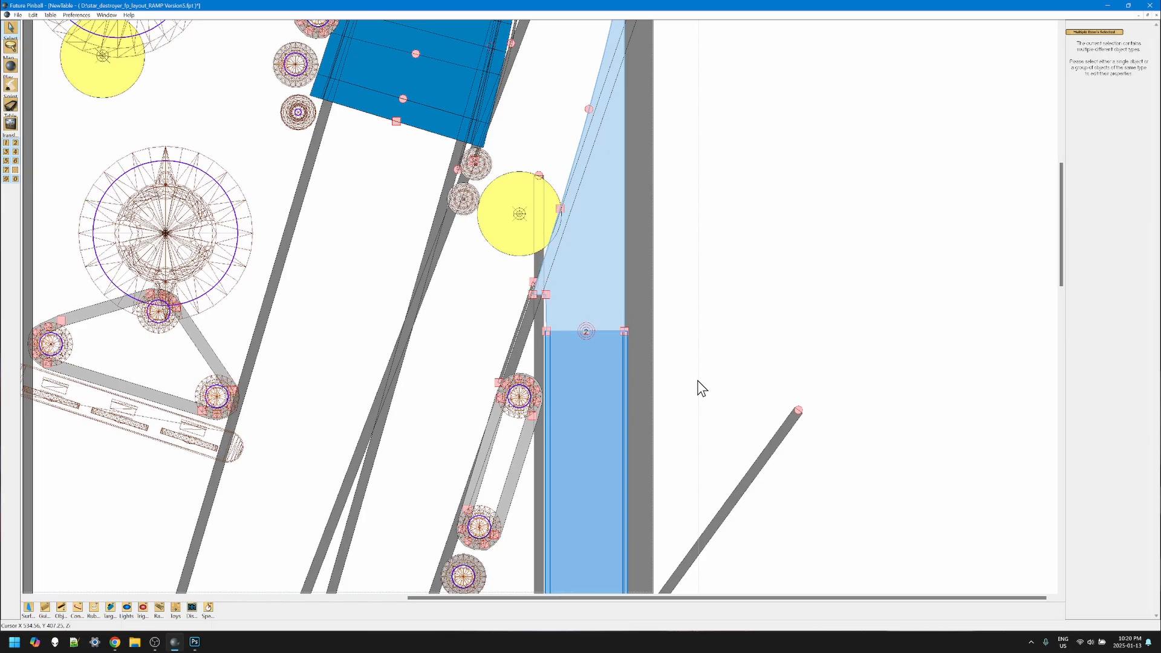
key(Down)
Nudge the three-target bank beside the shooter lane and the rubber loop behind it slightly down the table
scroll(623, 461, down, 5)
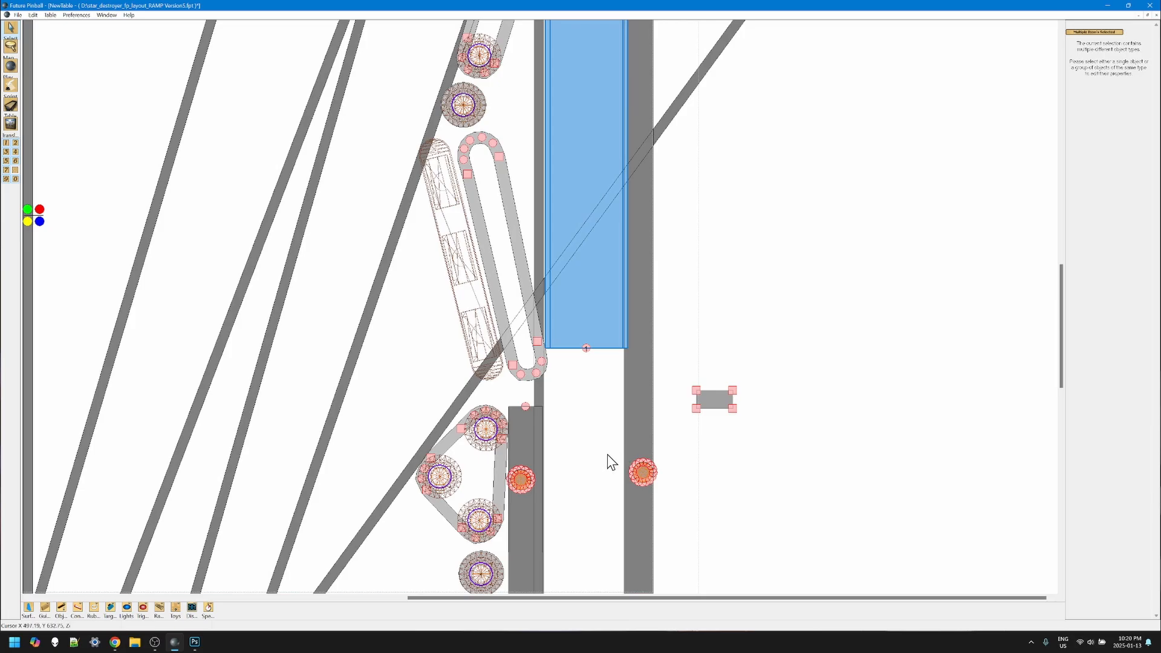
drag(311, 424, 583, 119)
key(Down)
key(Down)
key(Down)
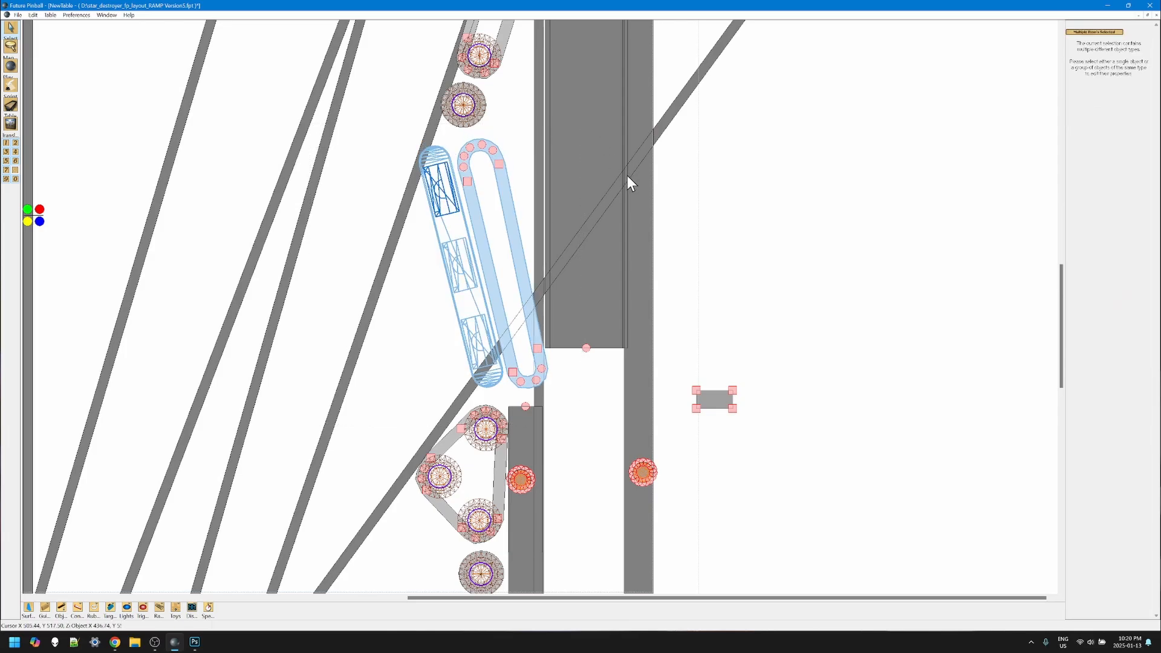
key(Down)
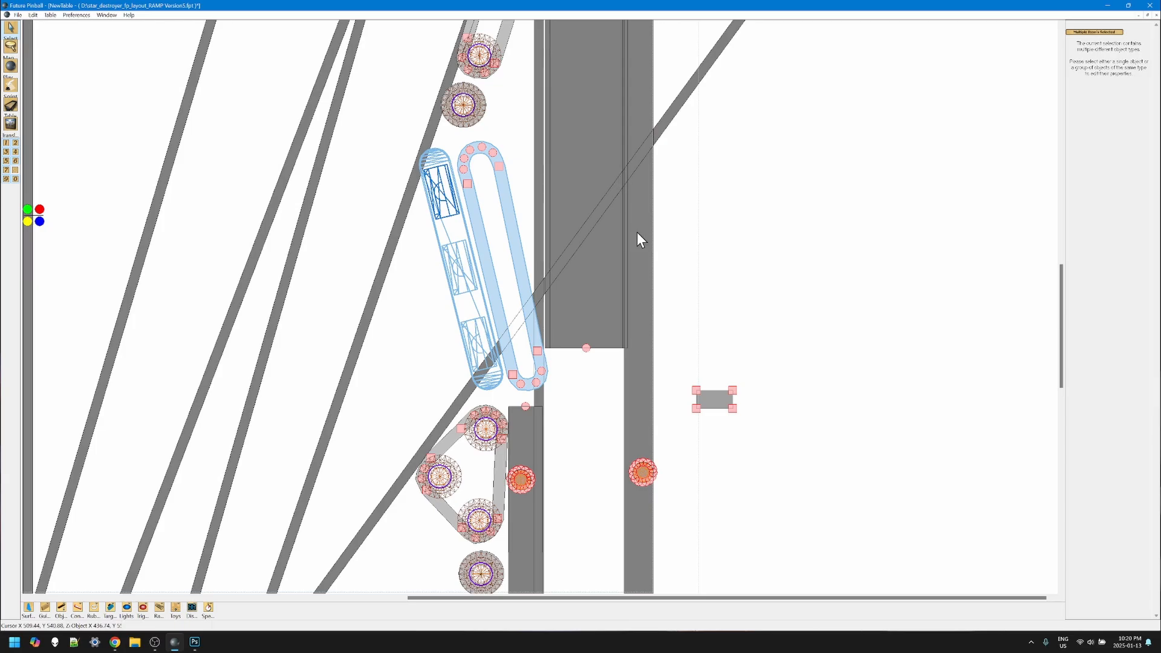
click(731, 306)
Inspect the curved wall surface and the shooter-lane ramp, checking their clearance to the yellow light, posts and shot lines
scroll(732, 305, up, 3)
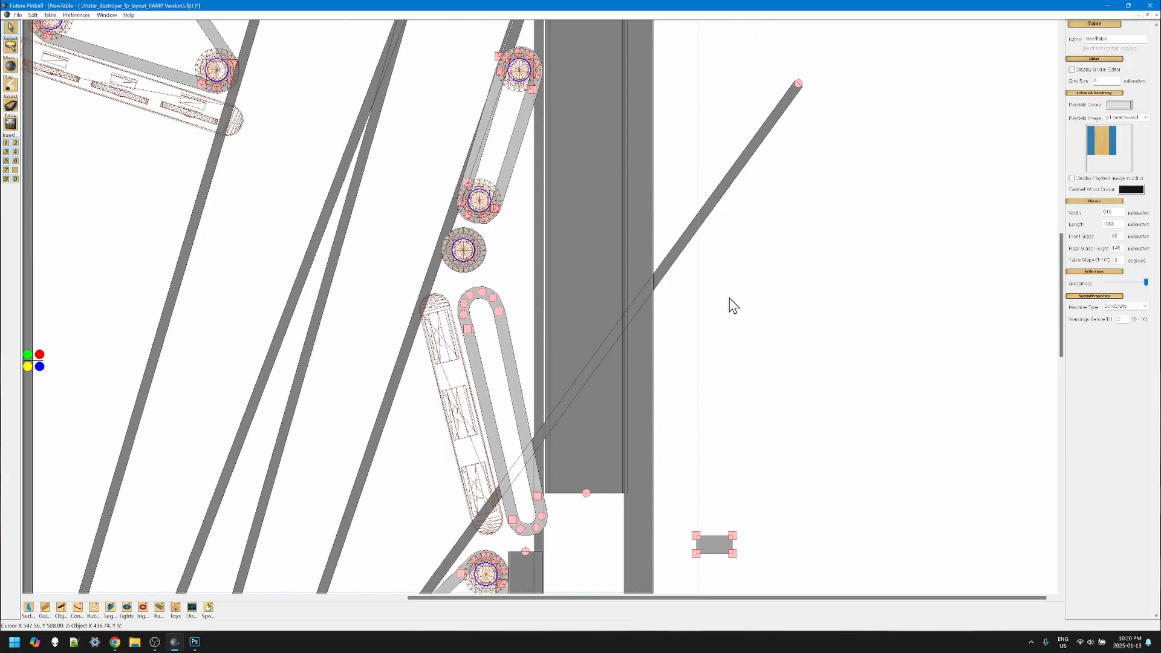
scroll(729, 299, up, 3)
click(606, 124)
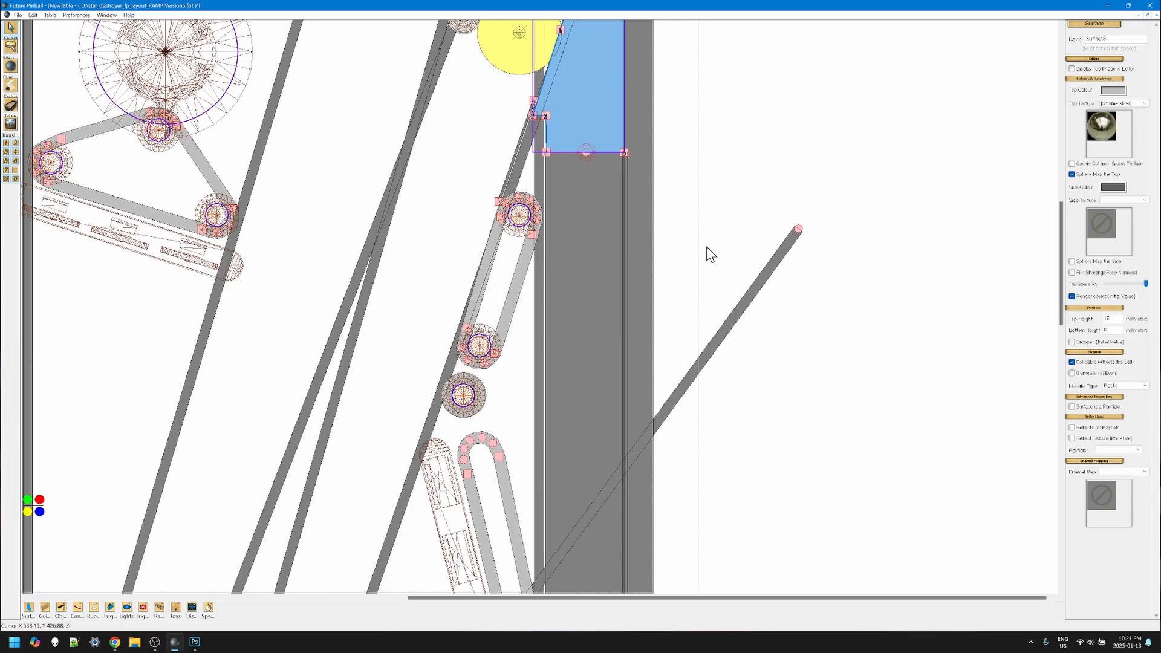
scroll(676, 194, up, 6)
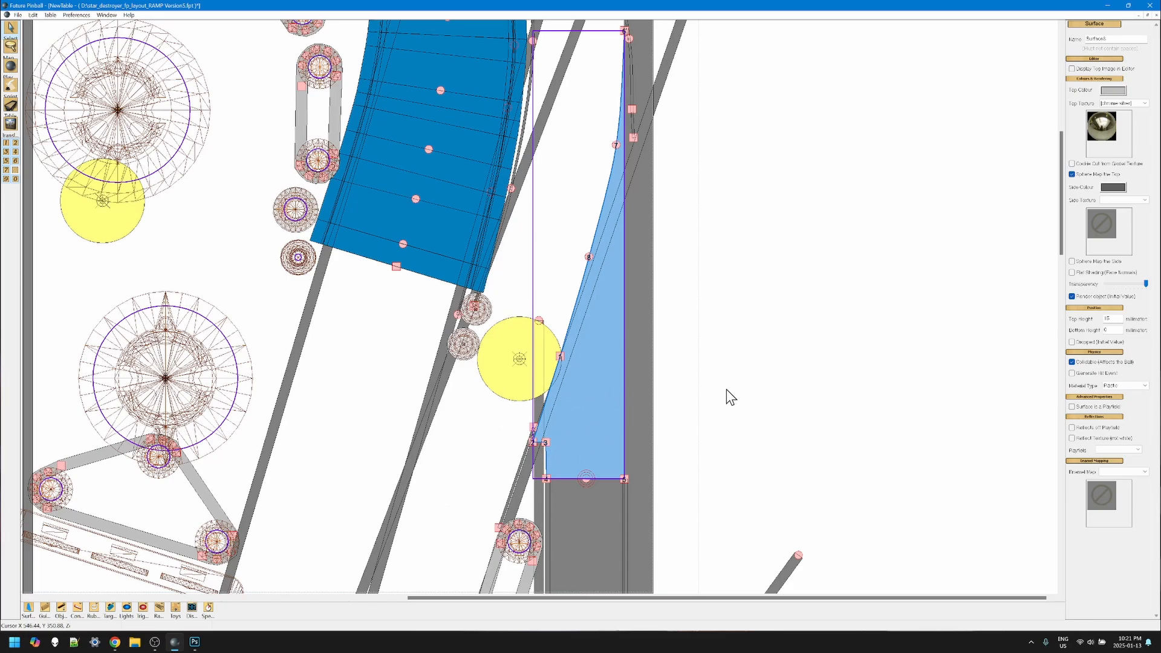
click(605, 520)
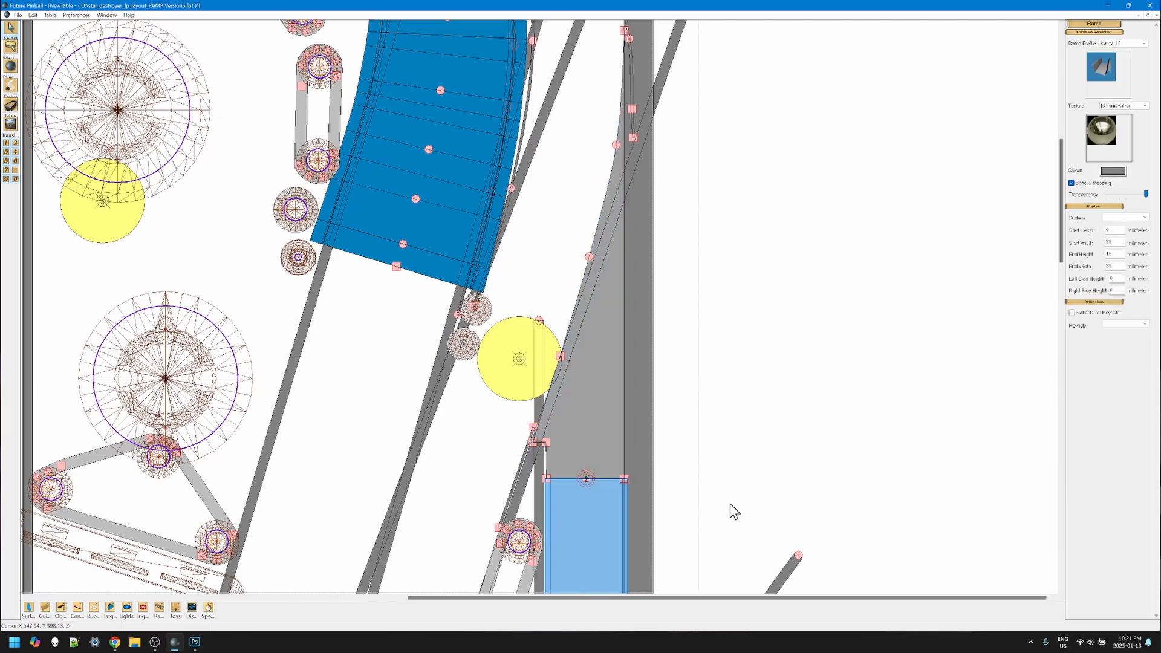
scroll(732, 511, down, 5)
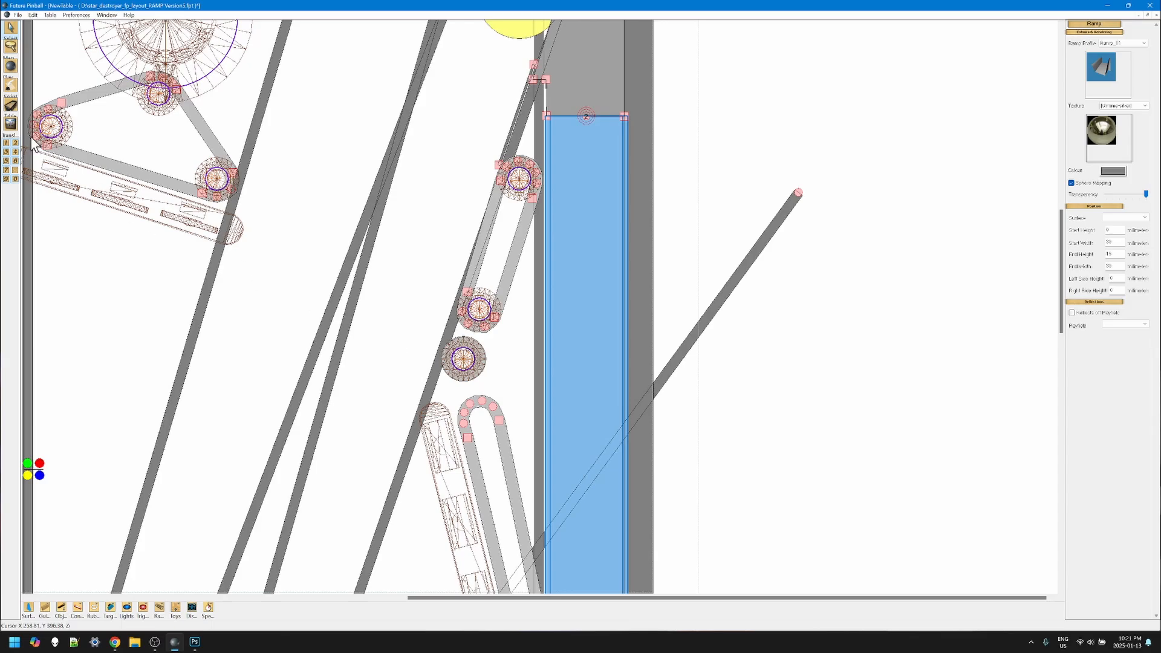
Show the layer with the wire ramps and select the looped wire entry section beside the blue ramp's upper curve
click(15, 170)
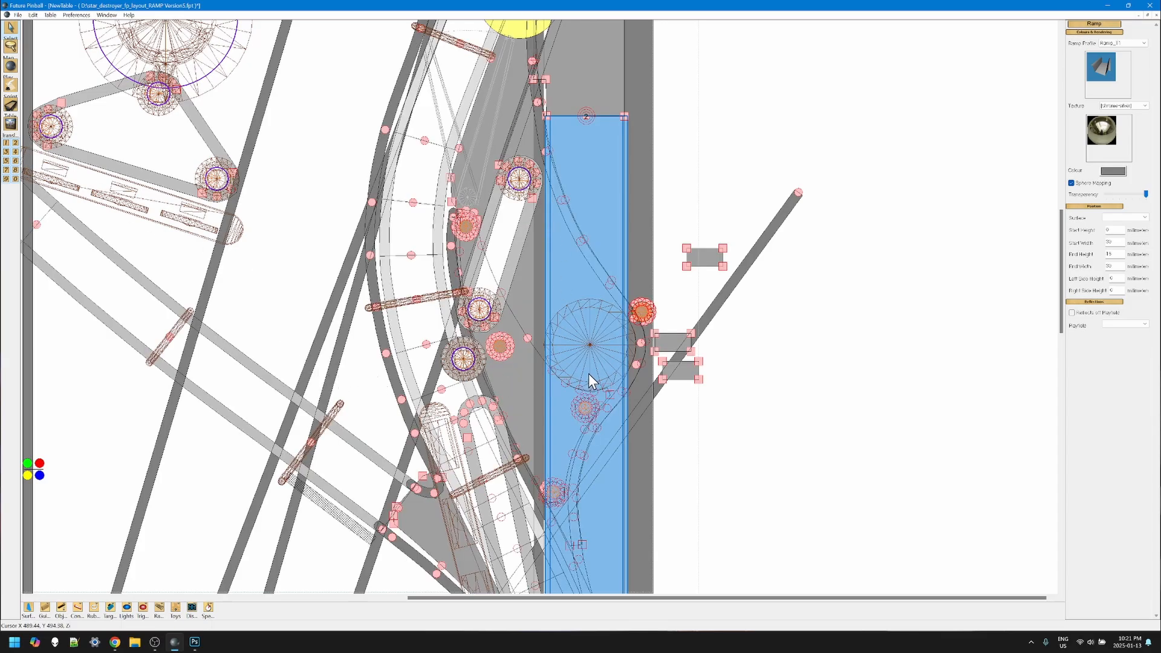
scroll(587, 357, up, 7)
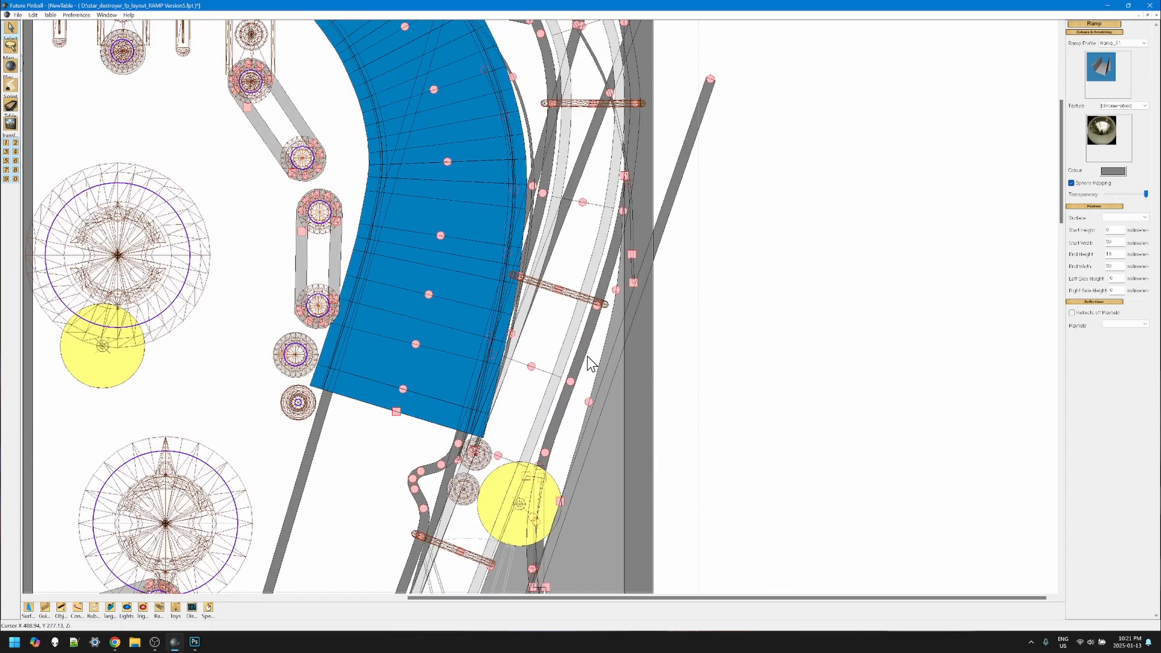
scroll(588, 361, up, 5)
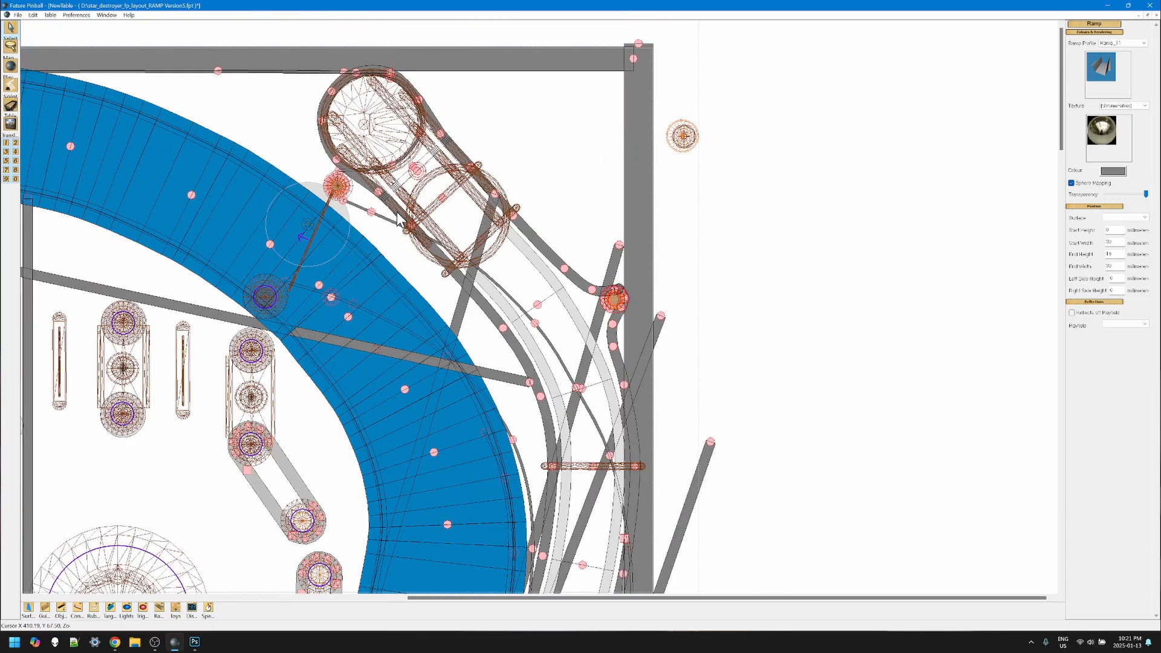
click(432, 213)
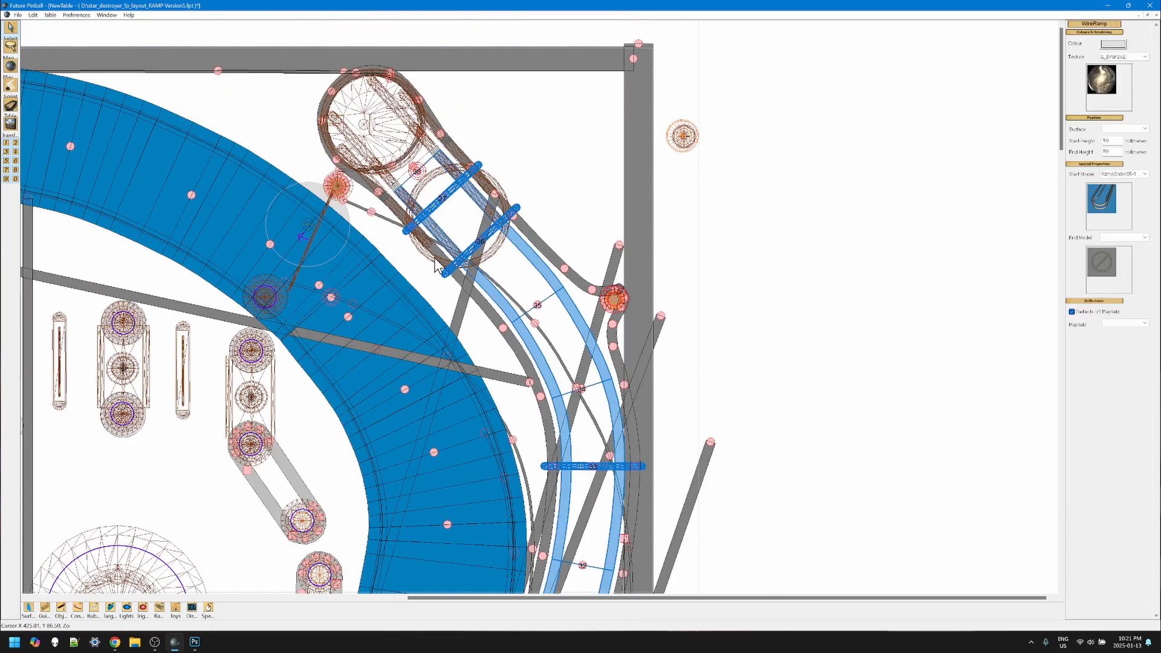
click(423, 183)
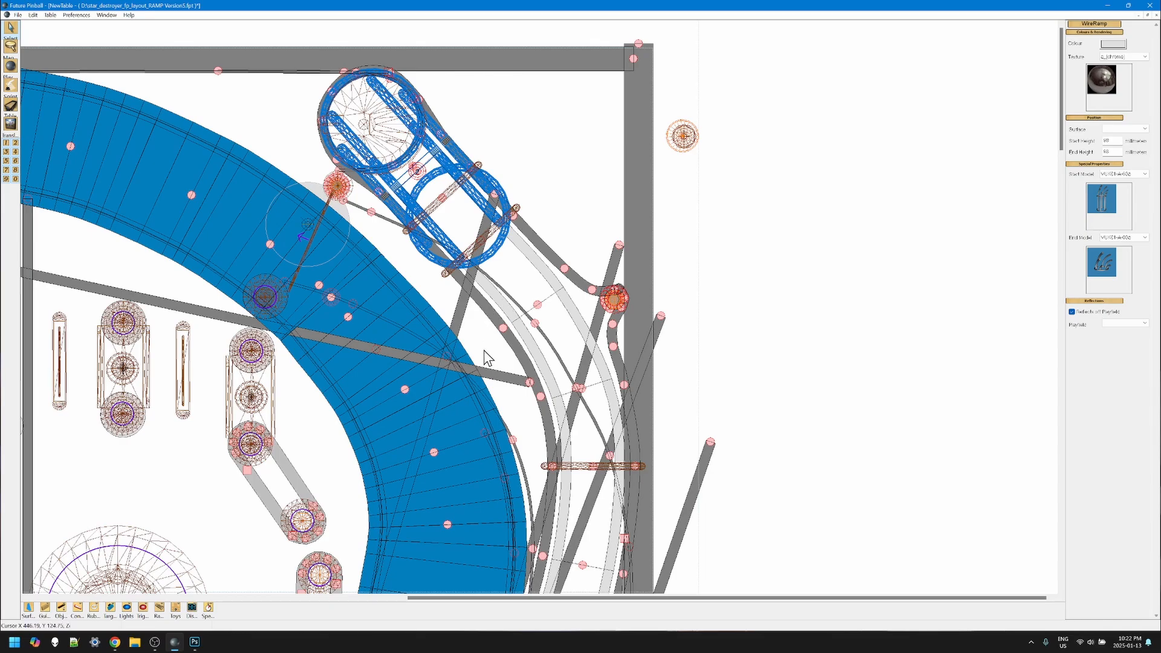
Examine the left wire ramp from its looped entry section down past the posts and light to its exit above the flipper
scroll(485, 351, down, 10)
scroll(485, 350, down, 3)
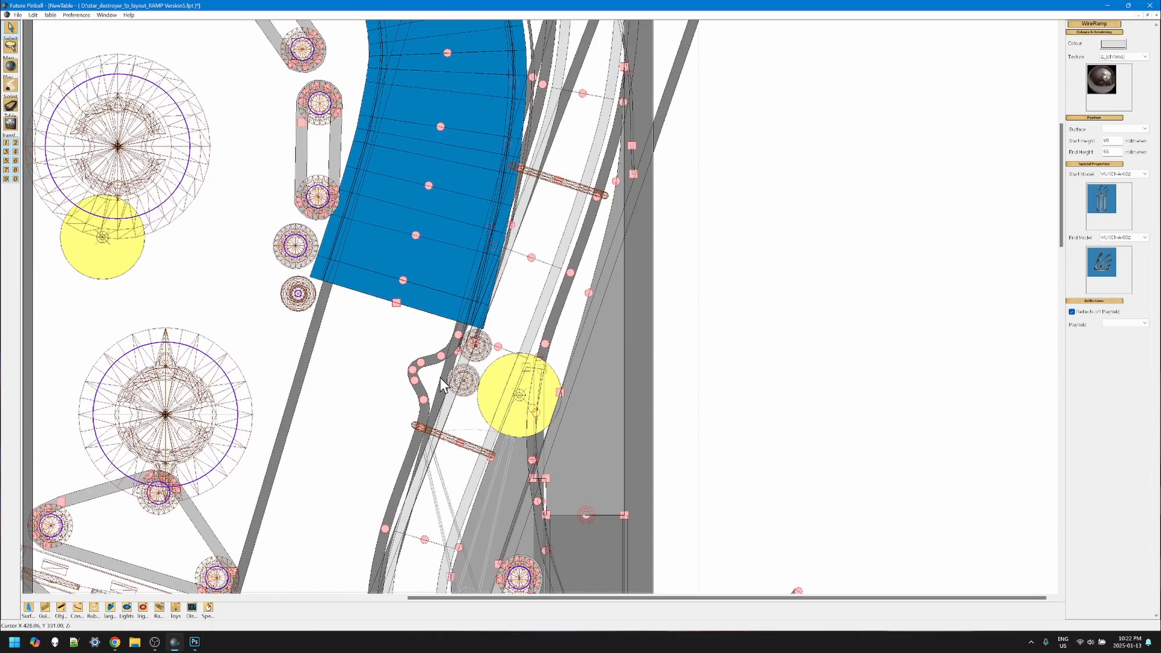
drag(501, 600, 114, 602)
scroll(289, 479, down, 15)
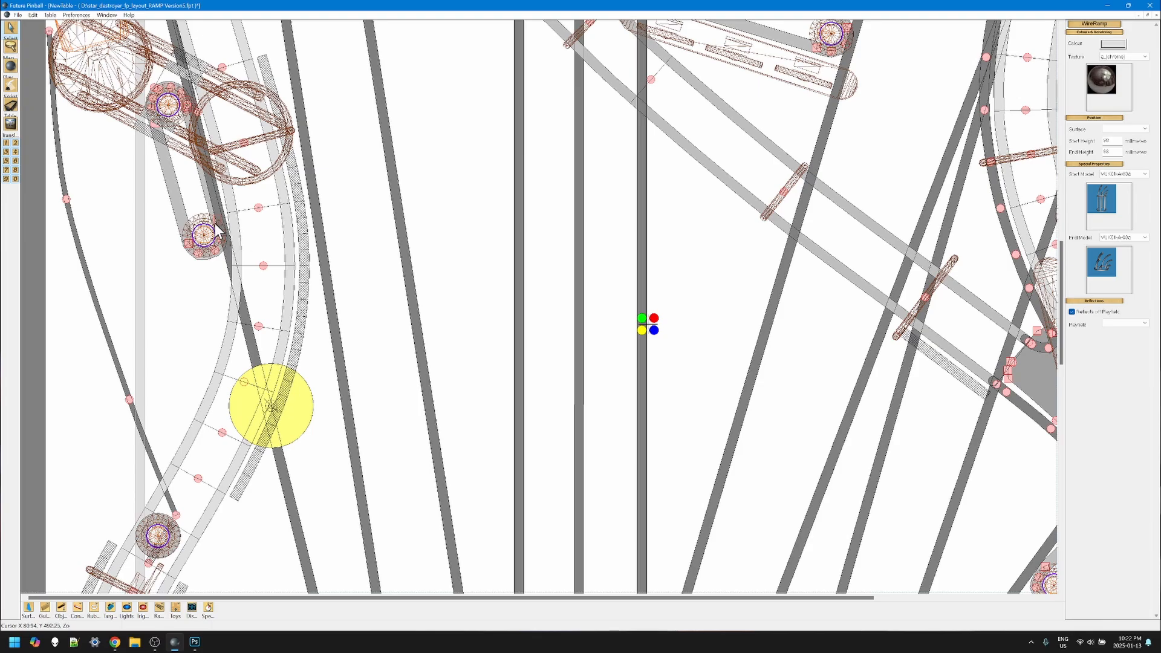
click(245, 172)
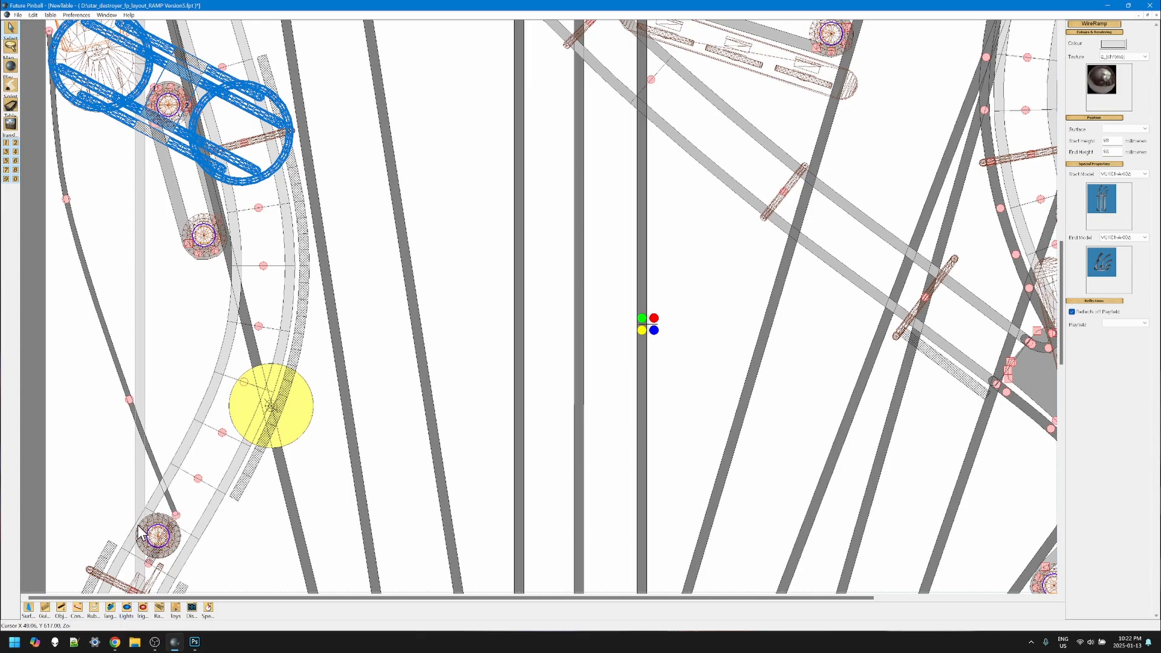
scroll(201, 499, down, 3)
scroll(200, 500, down, 5)
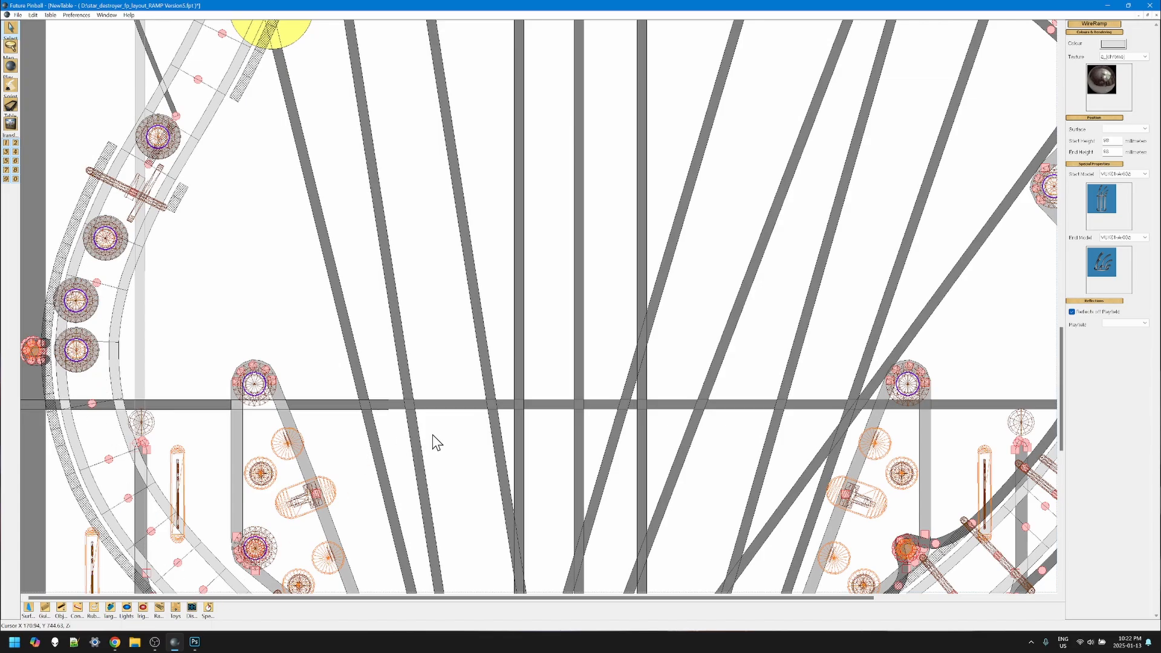
scroll(438, 437, down, 1)
scroll(438, 437, down, 5)
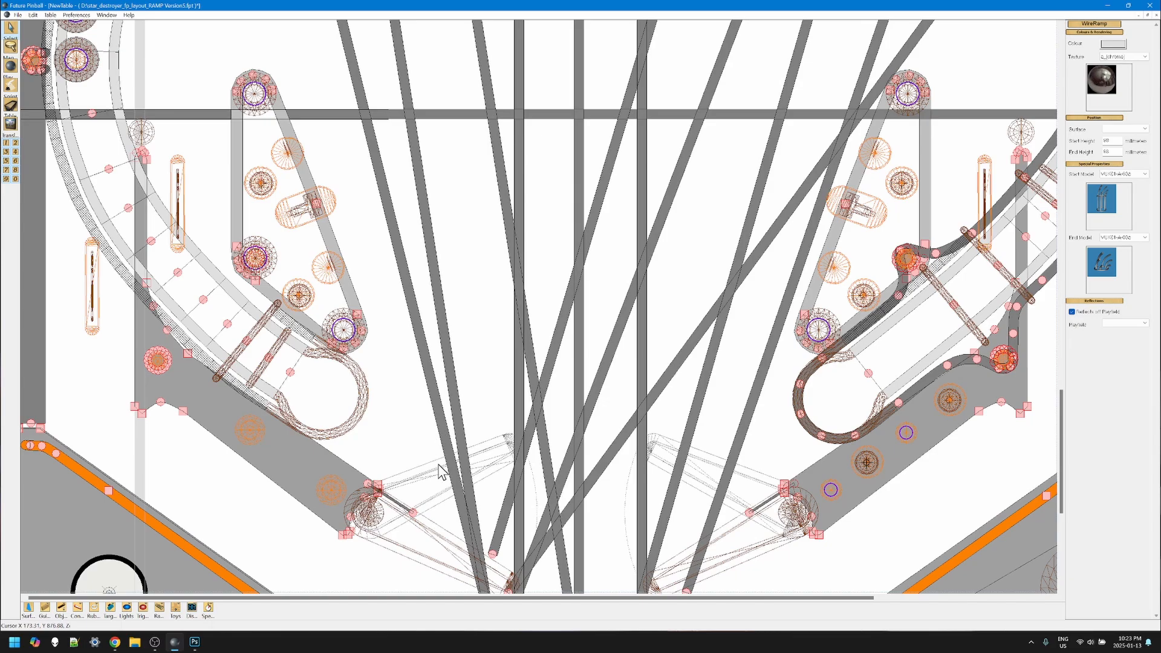
scroll(254, 362, up, 5)
scroll(255, 372, up, 4)
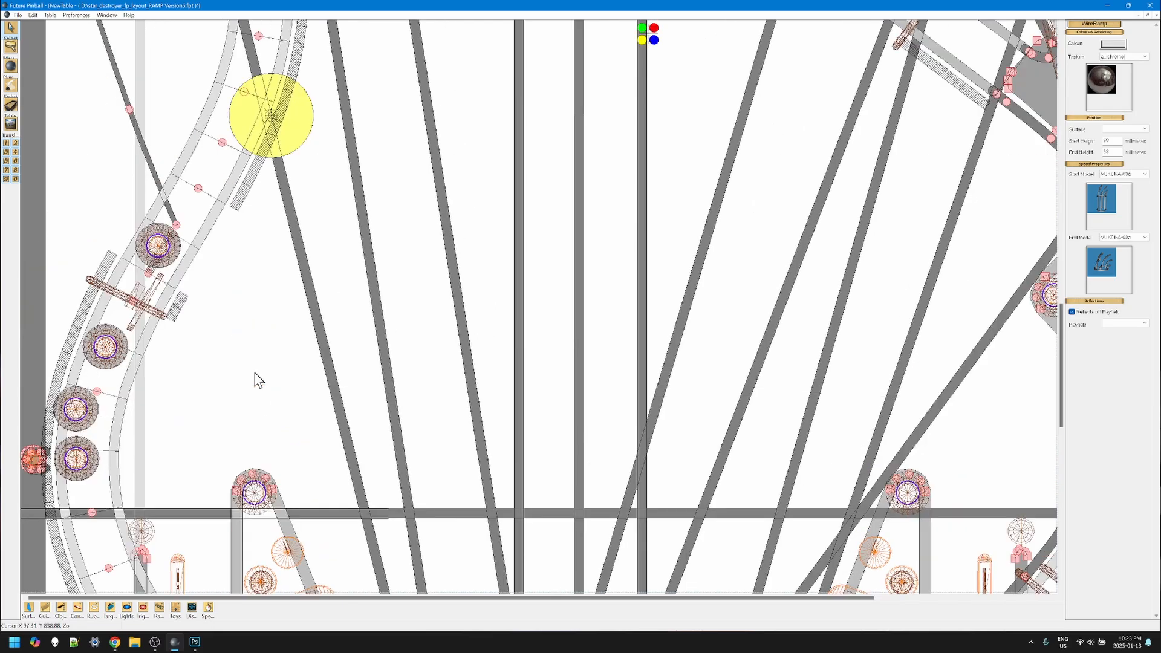
Move the two lowest posts beside the left wall, under the left wire ramp, slightly up the table
drag(172, 485, 33, 376)
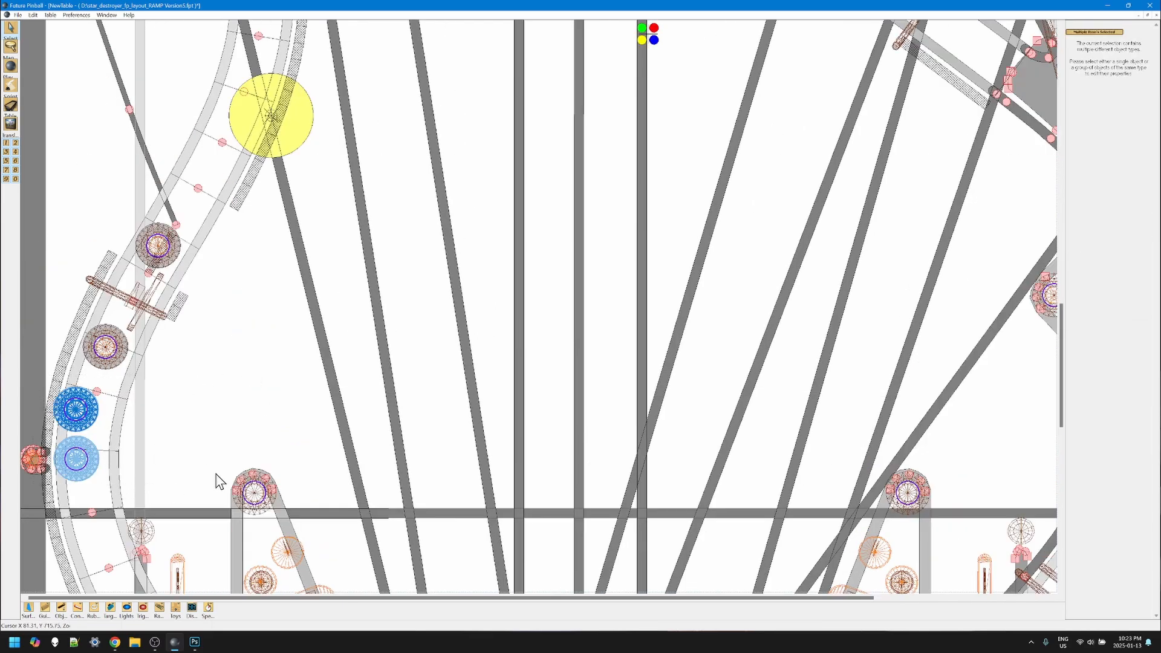
key(Up)
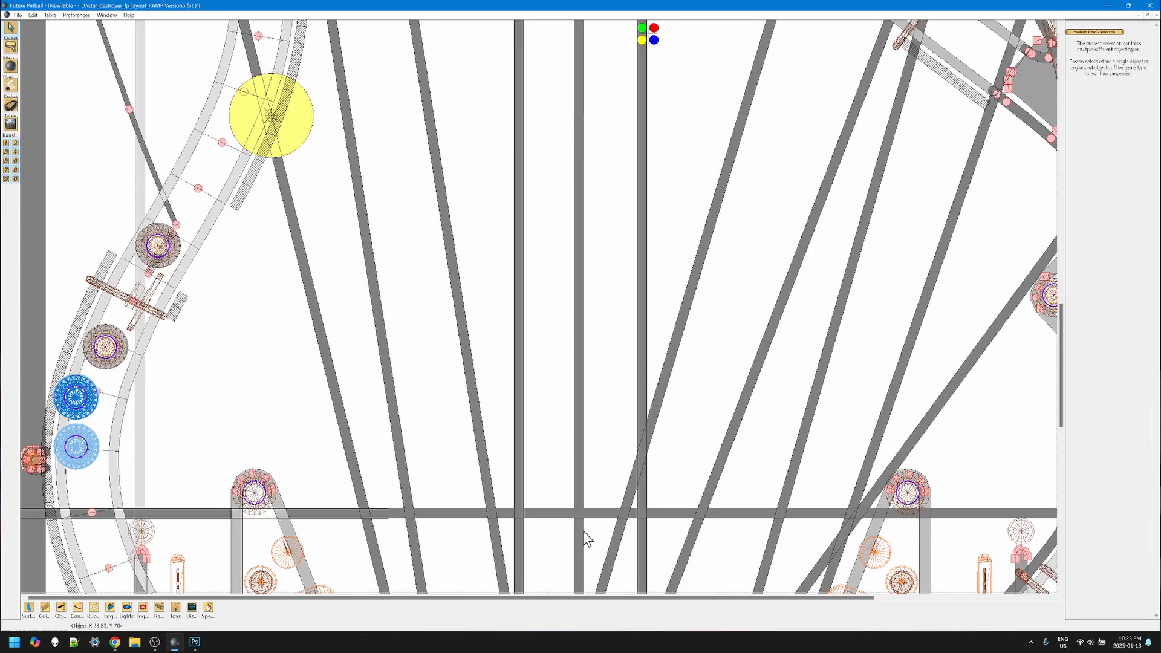
Nudge the two single posts below the triangular rubber on the table's right side slightly up the table, starting with the lower one
drag(586, 597, 761, 597)
drag(820, 490, 919, 418)
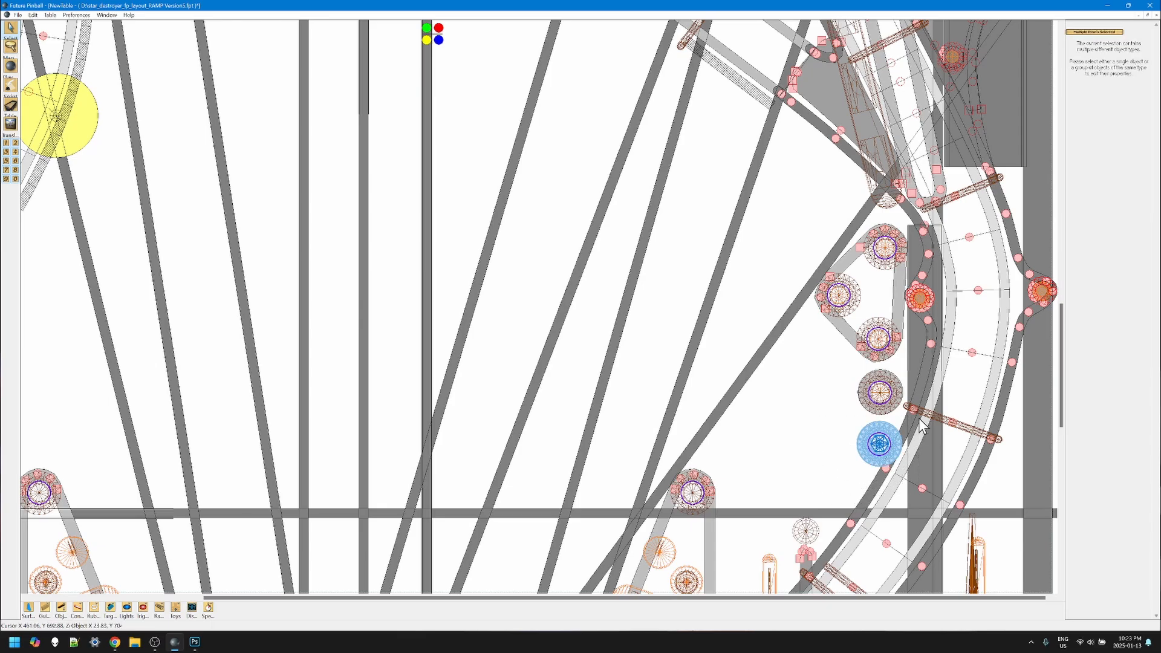
key(Up)
key(Up)
key(Up)
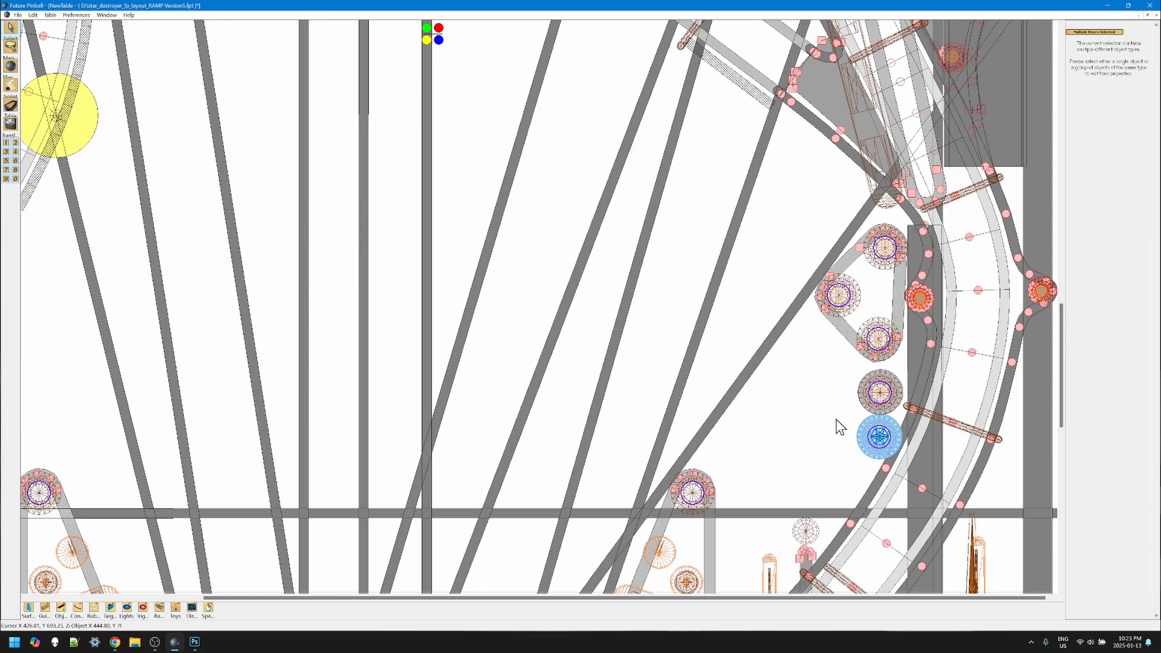
drag(840, 422, 919, 365)
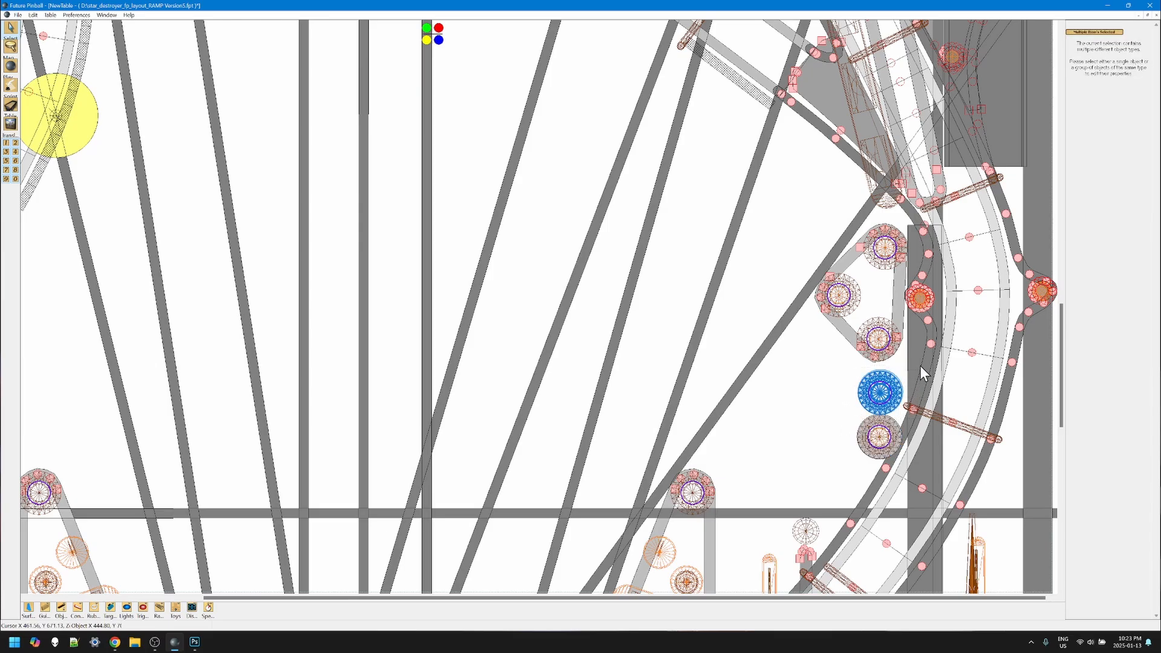
key(Up)
key(Up)
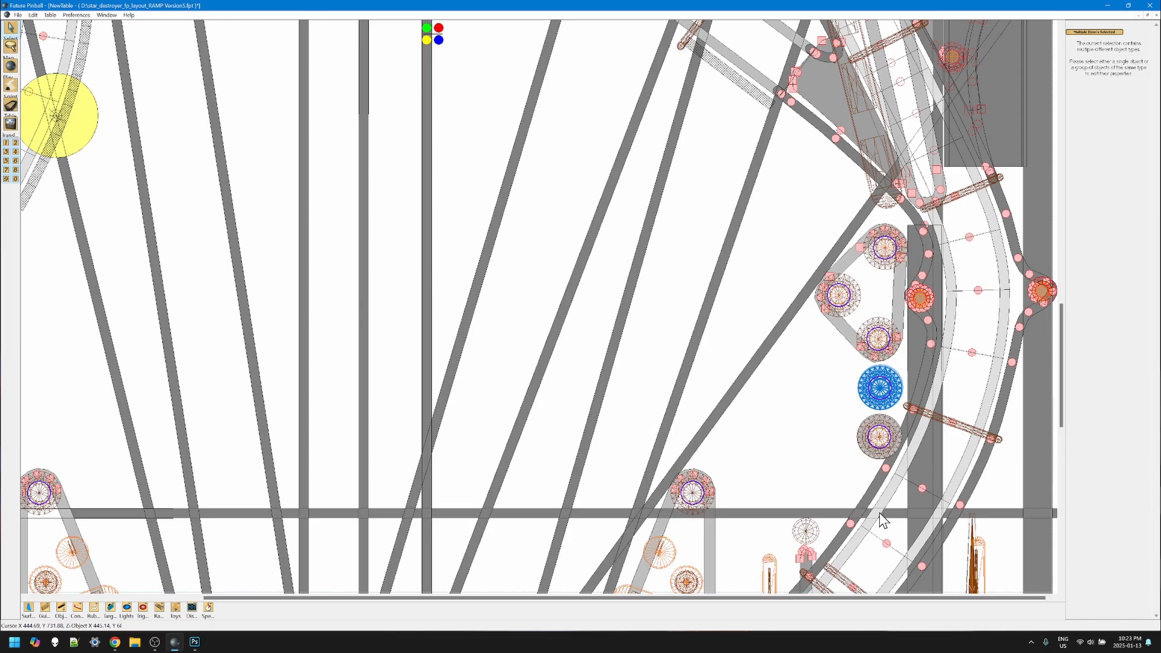
Examine the upper playfield at a wider view, including the blue ramp, bumpers, target banks and crossing wire ramp
scroll(759, 375, up, 3)
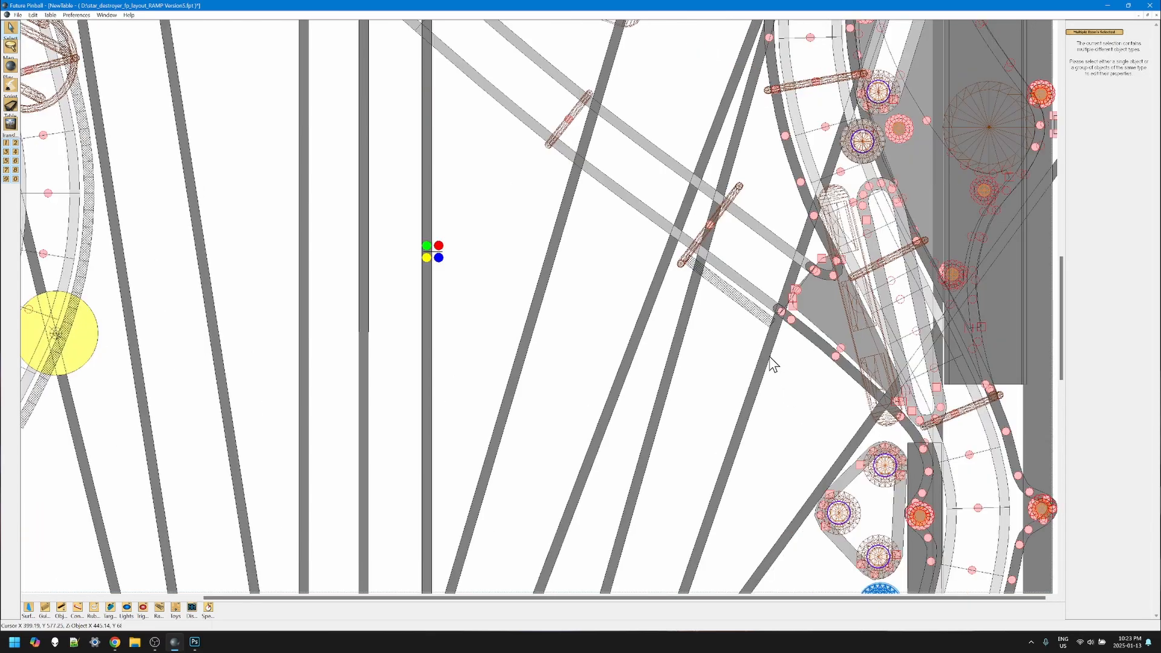
scroll(708, 355, down, 1)
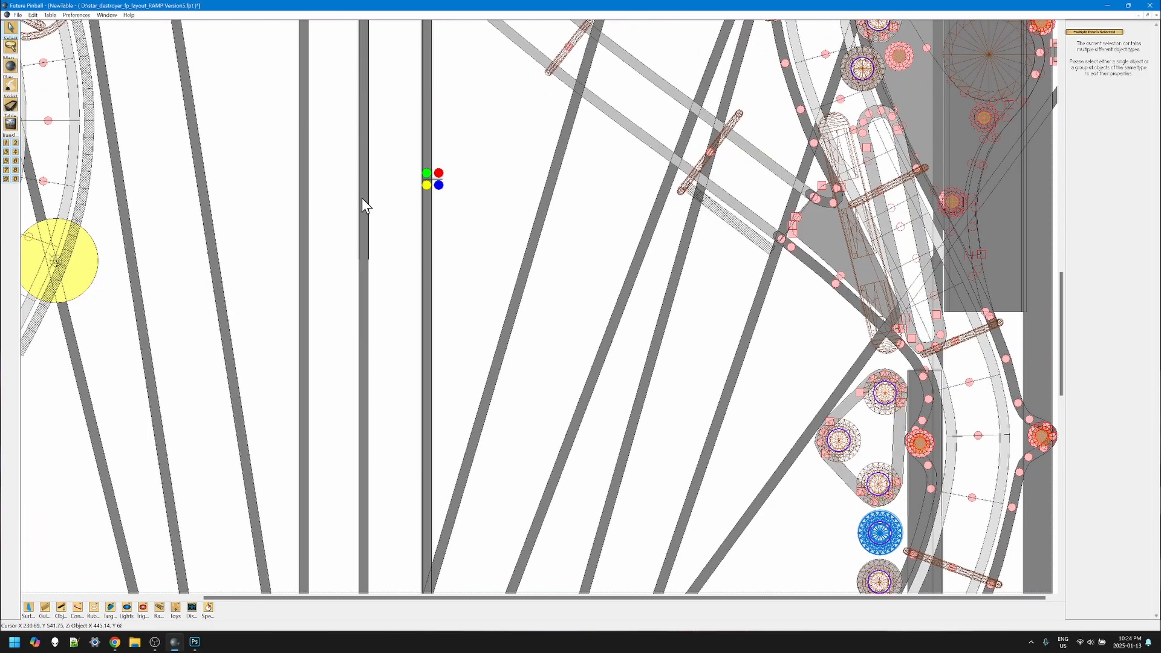
click(11, 46)
right_click(401, 160)
right_click(464, 187)
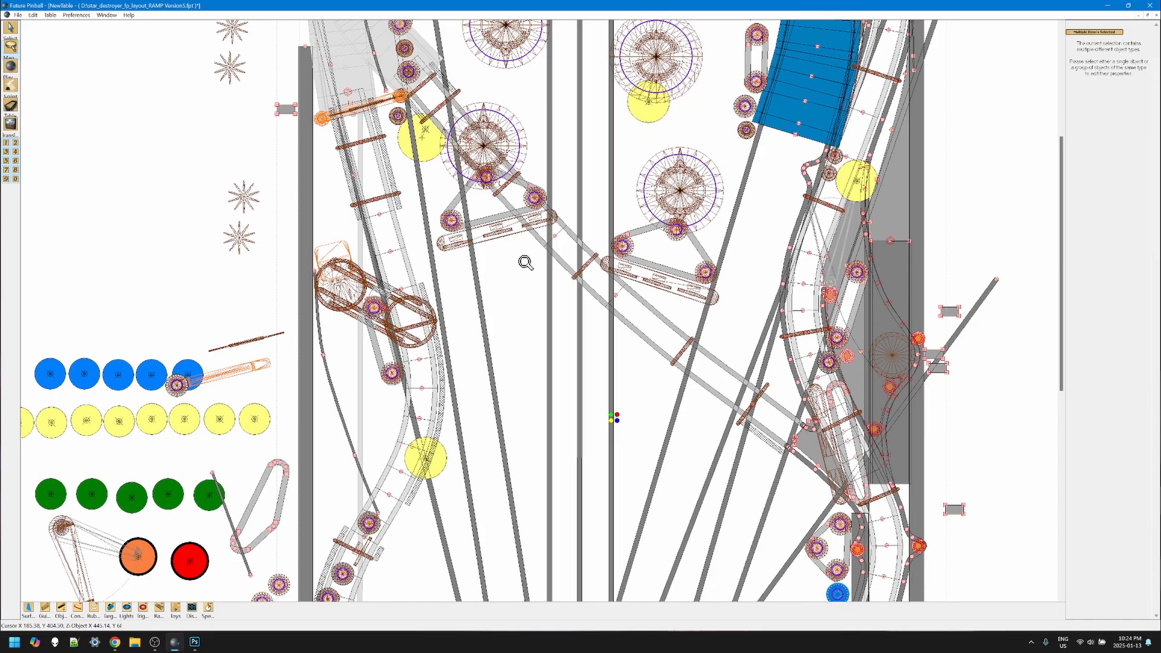
scroll(524, 262, up, 2)
scroll(530, 276, up, 2)
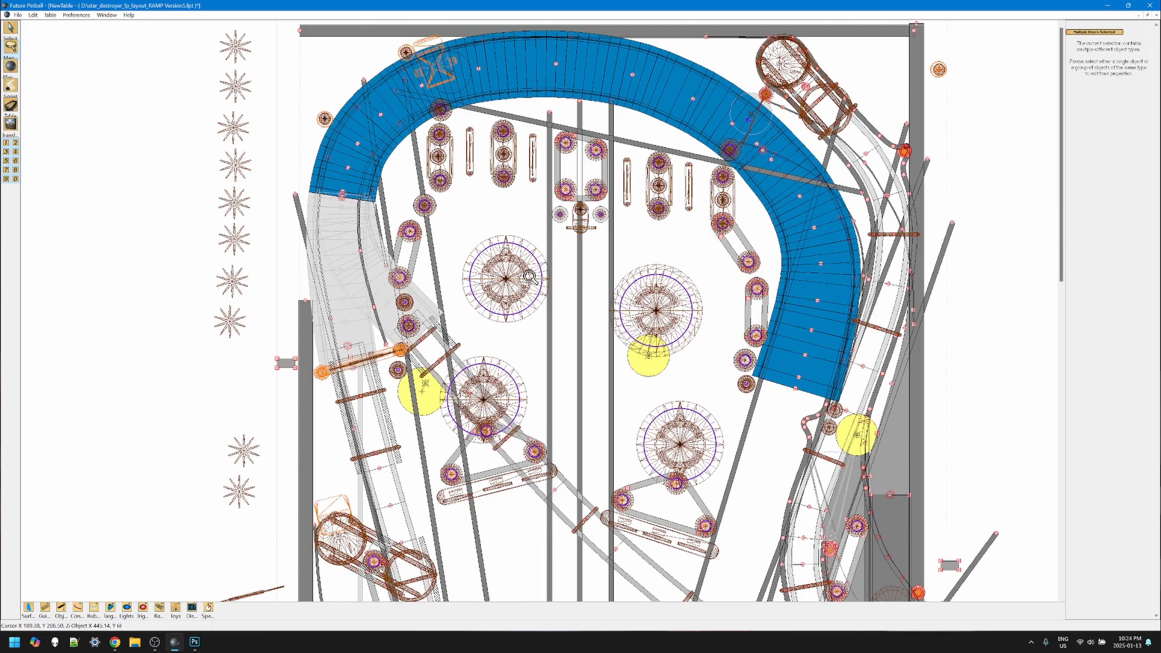
scroll(573, 377, down, 3)
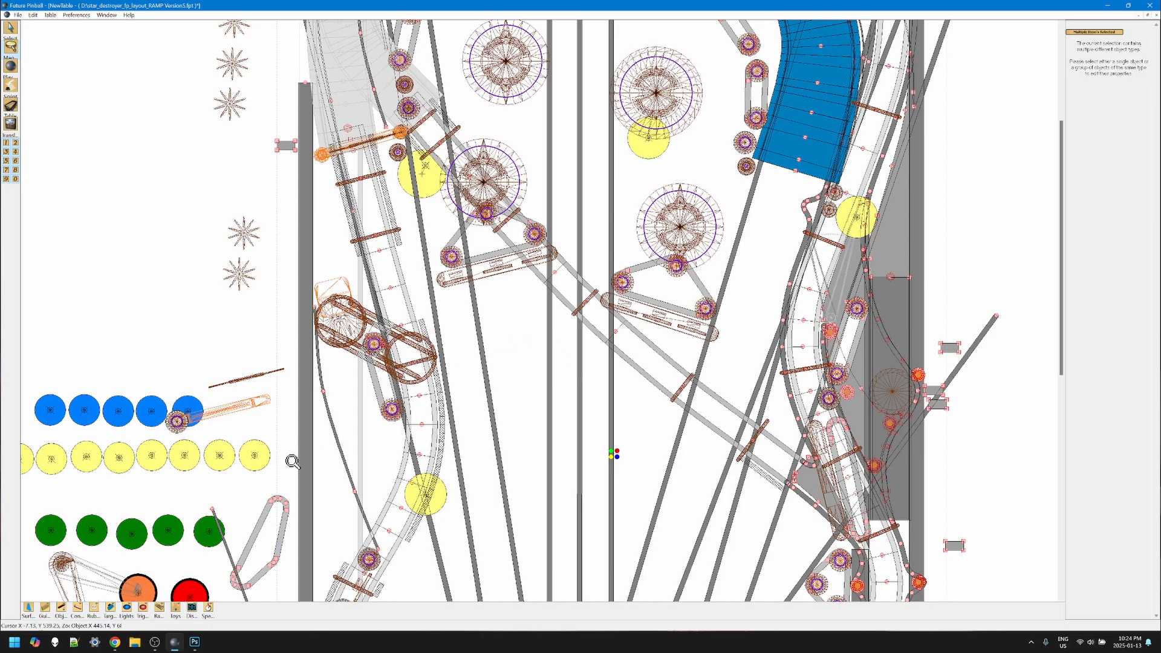
Switch to Photoshop to study the reference photo of the Williams playfield, and return to the table layout
click(197, 644)
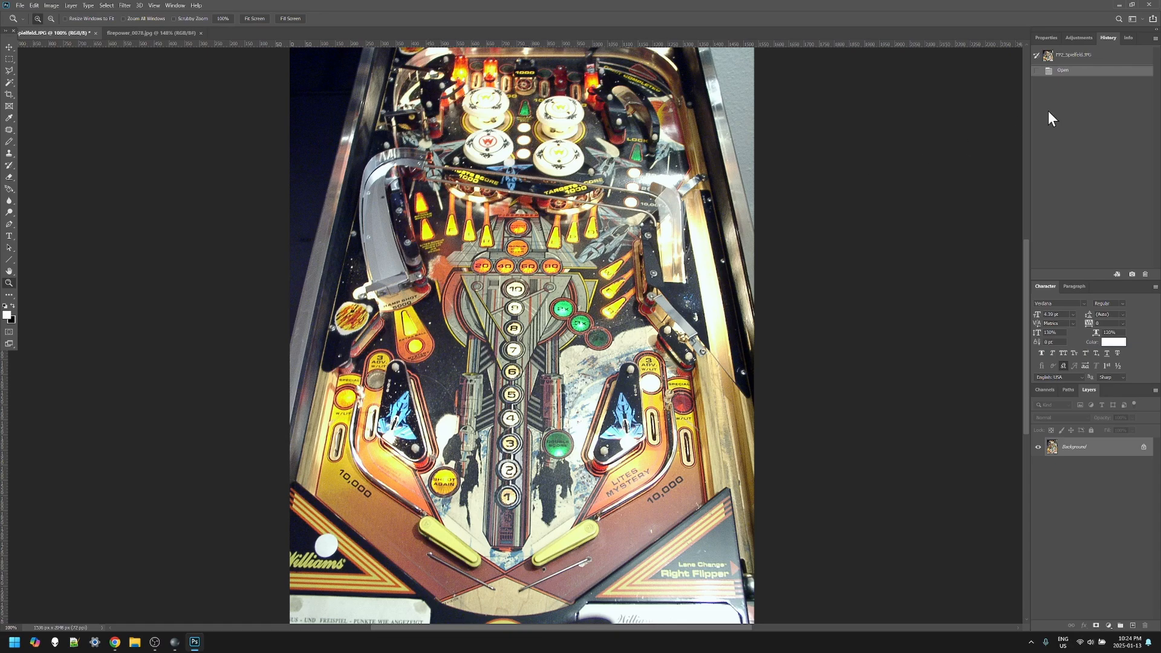
click(1122, 4)
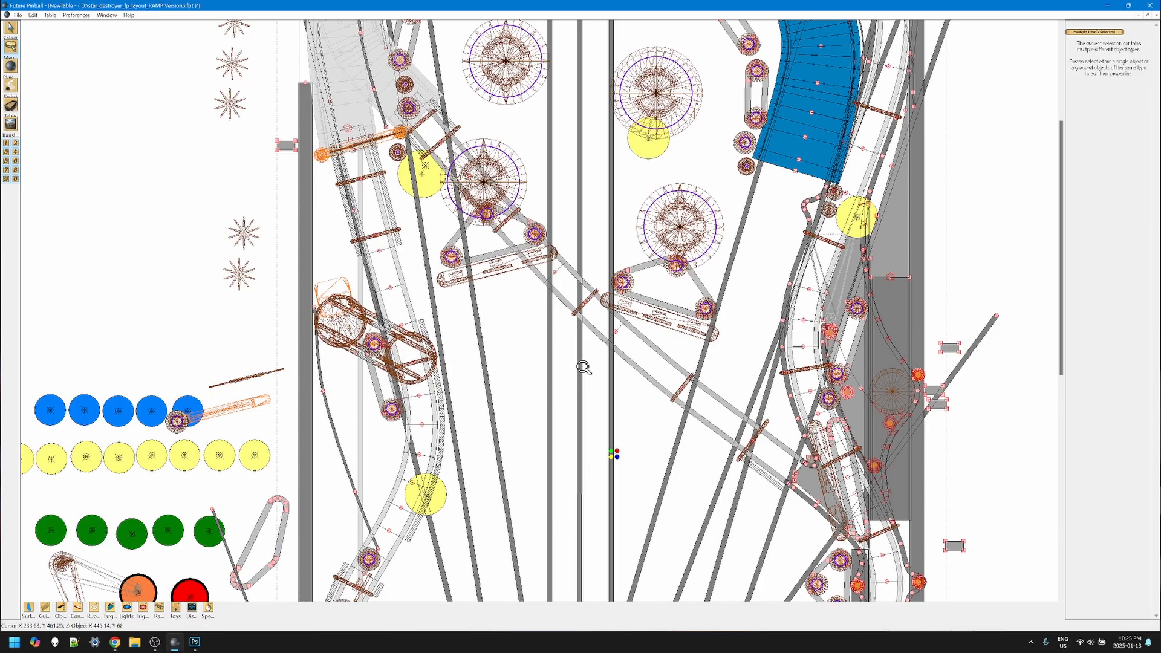
Review the whole table from the blue ramp and top lanes down to the flippers, checking shot lines and wire ramp paths
scroll(583, 367, up, 5)
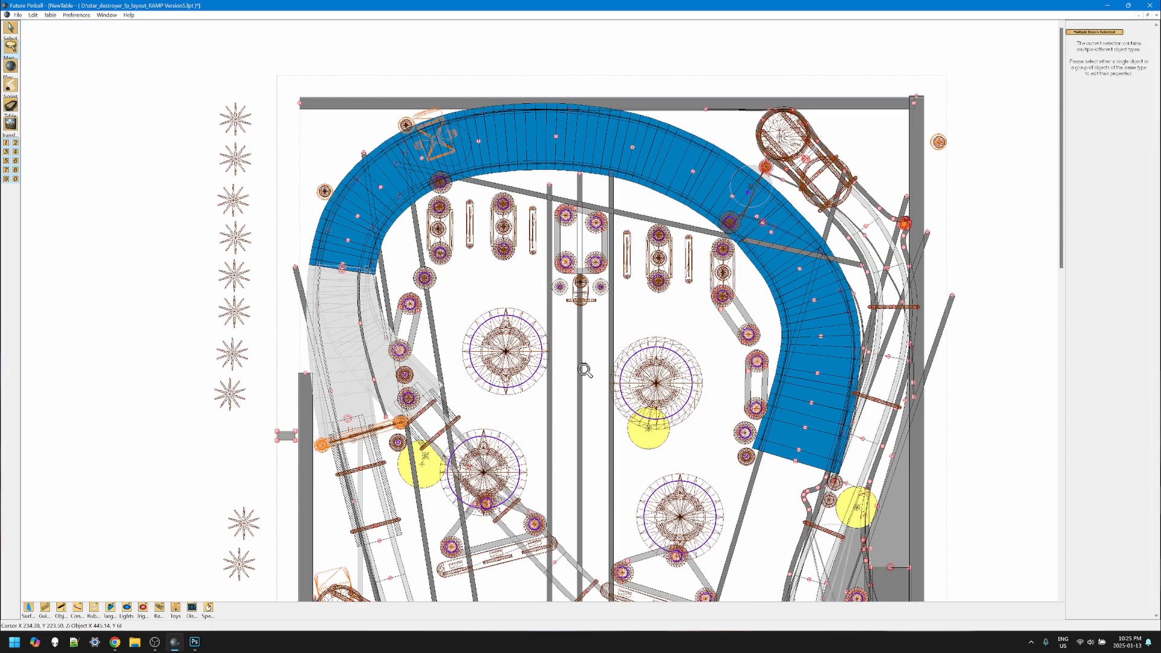
scroll(585, 370, down, 5)
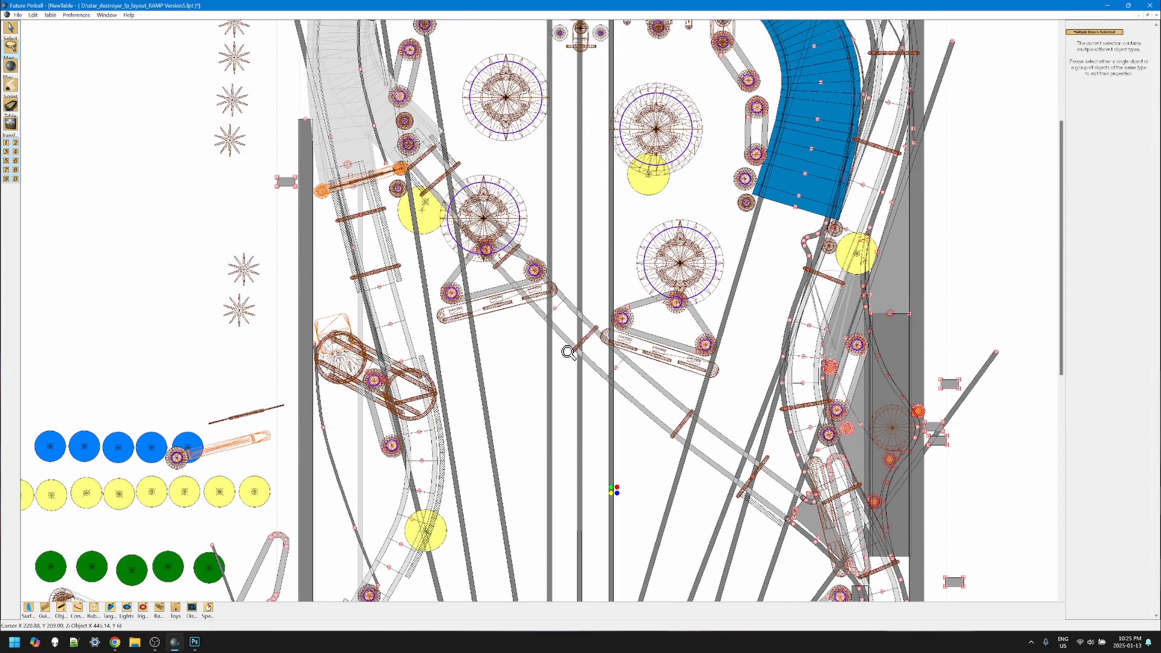
scroll(569, 352, down, 1)
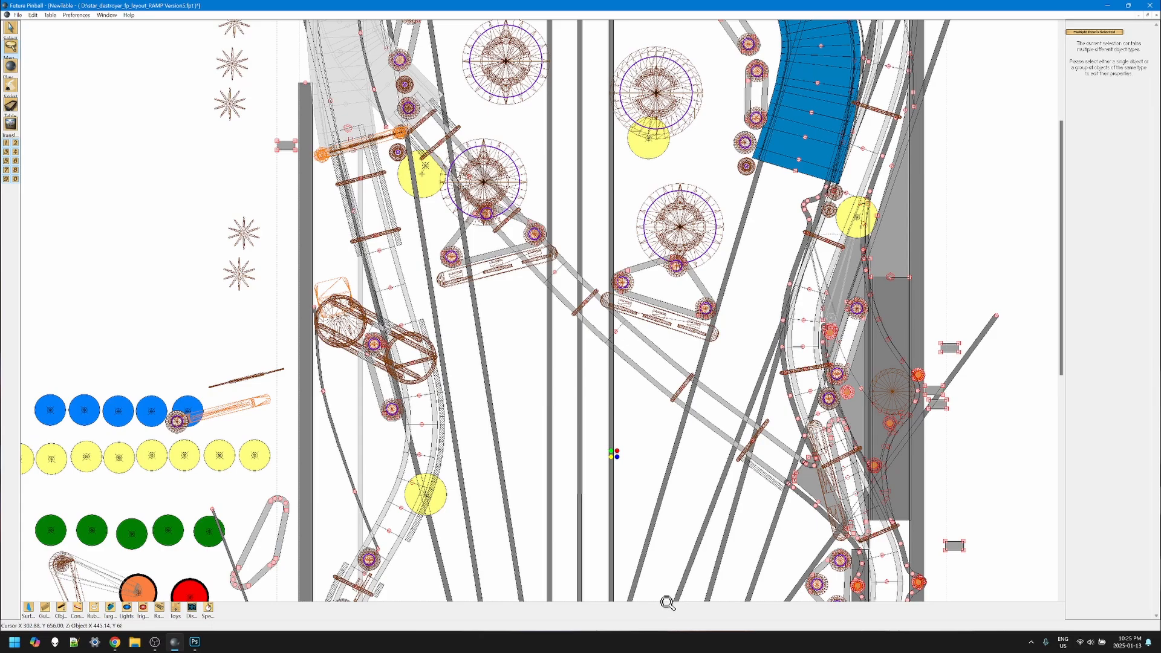
scroll(626, 485, up, 4)
scroll(627, 486, up, 3)
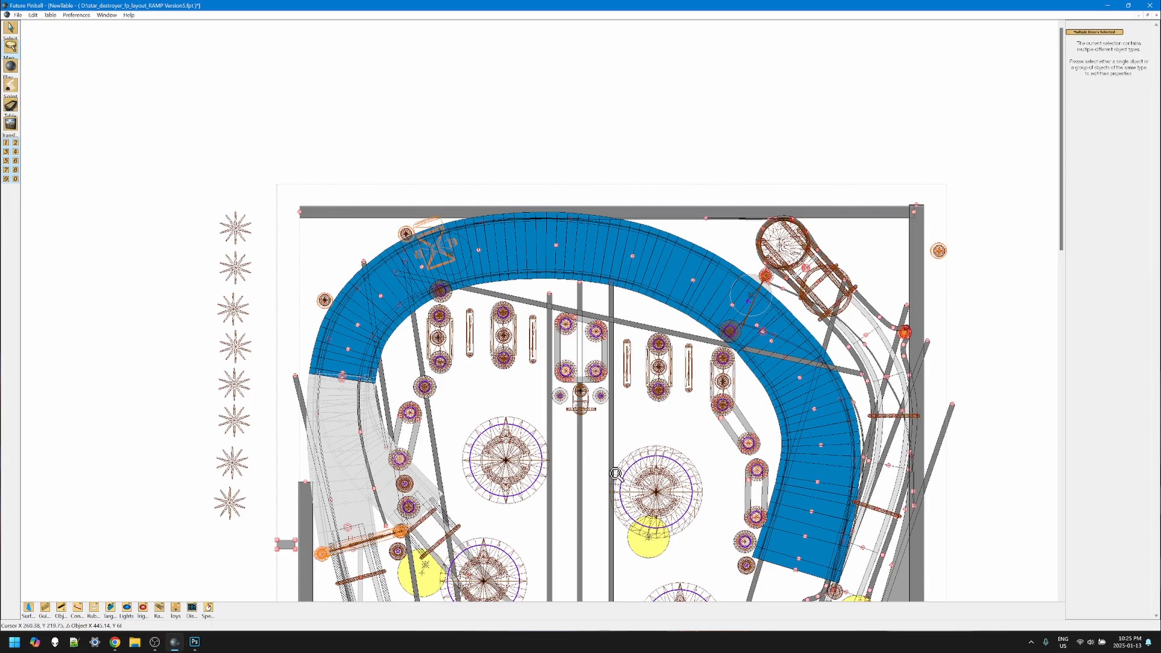
scroll(617, 480, down, 5)
scroll(616, 481, down, 10)
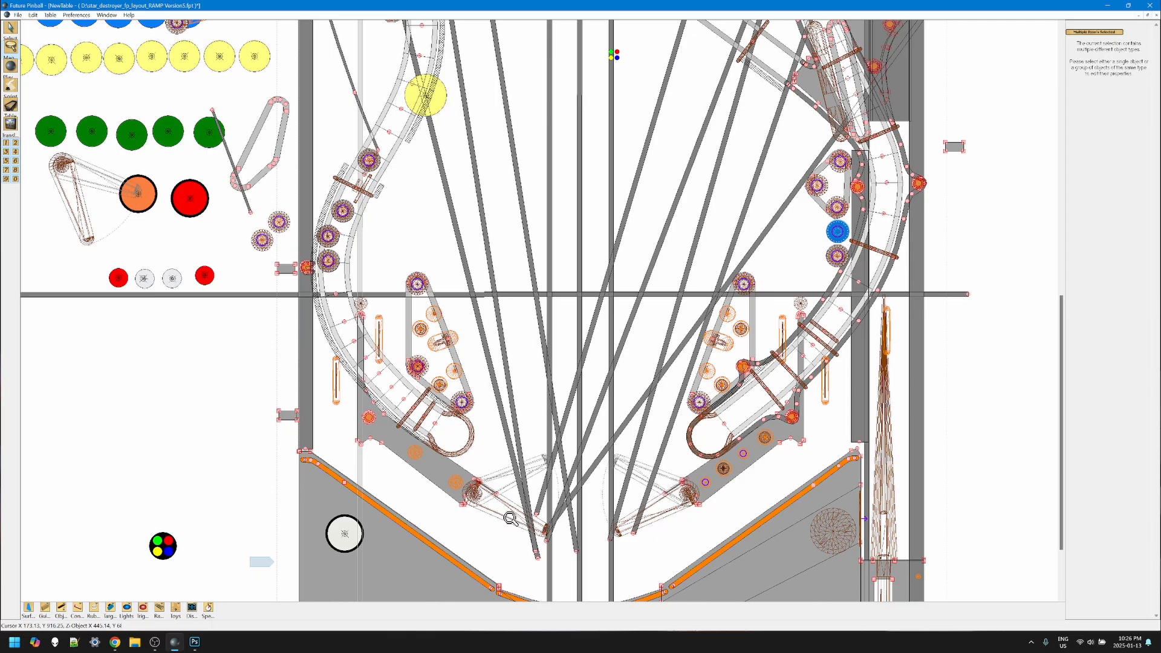
scroll(594, 526, up, 15)
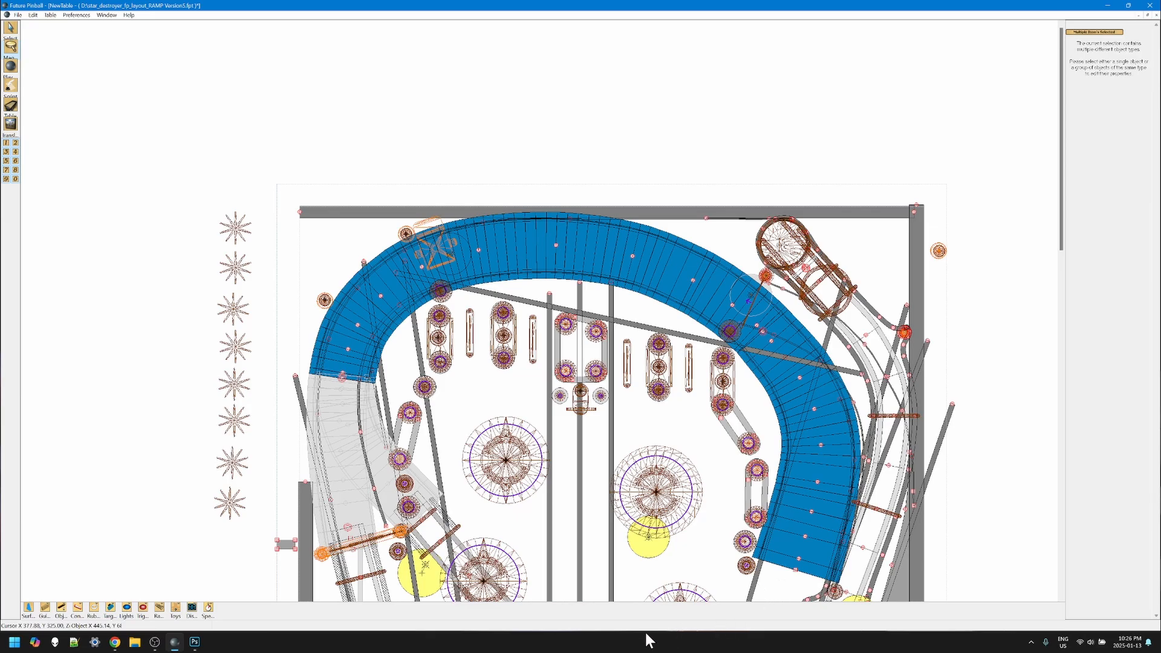
scroll(621, 552, down, 15)
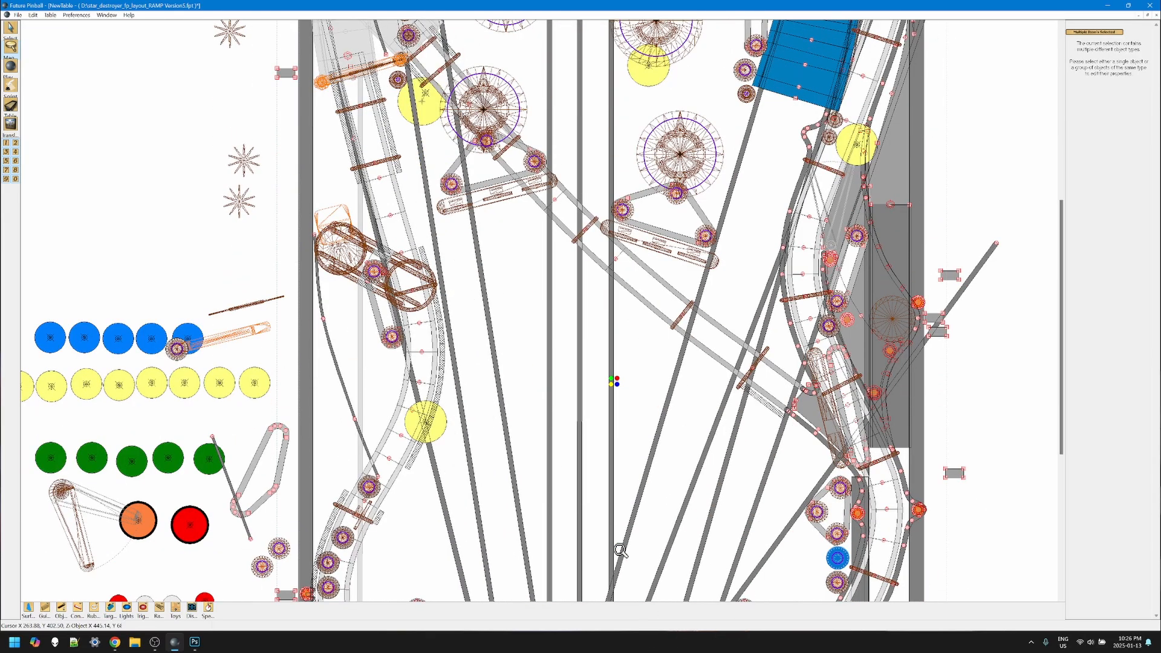
scroll(621, 551, down, 4)
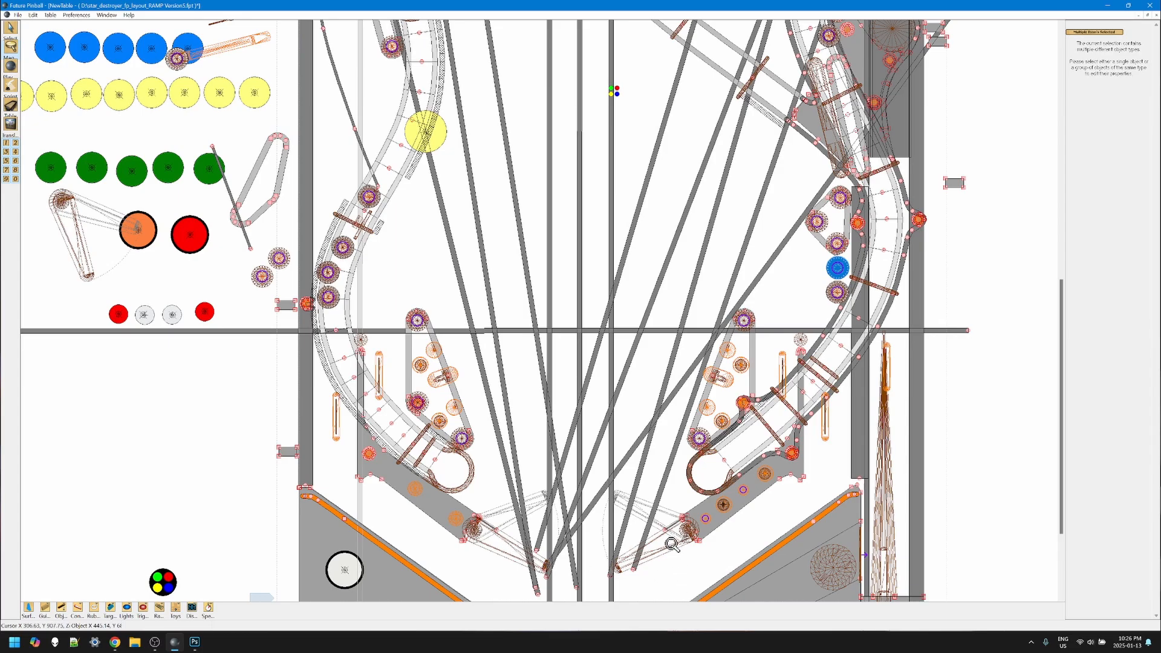
scroll(618, 474, up, 15)
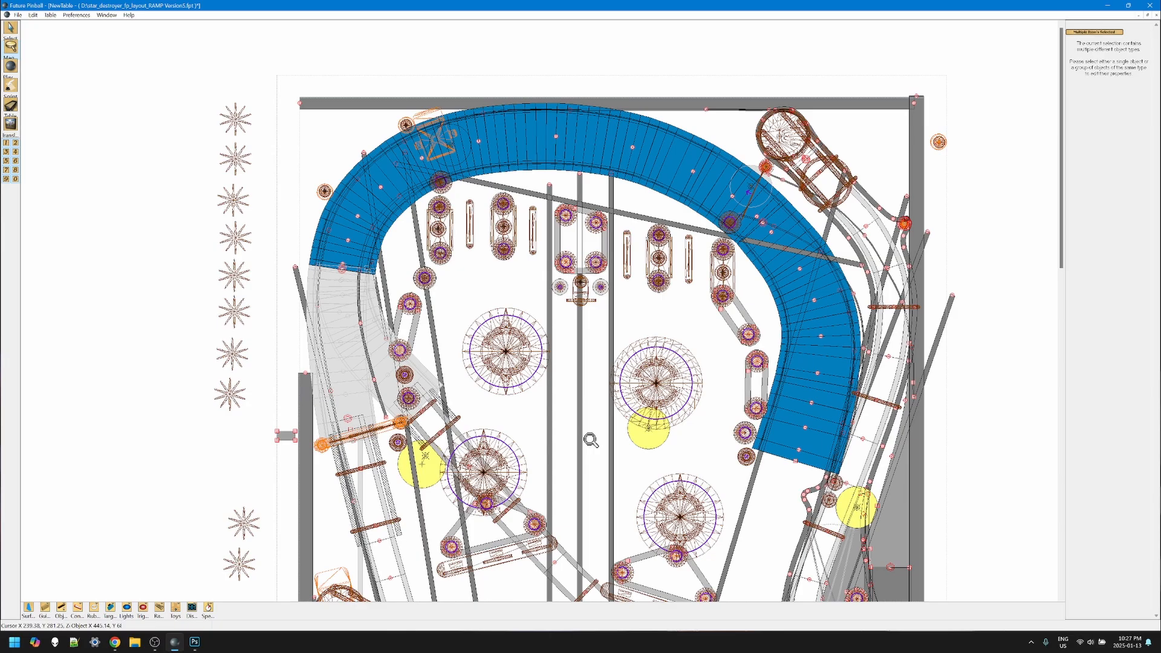
scroll(590, 428, down, 3)
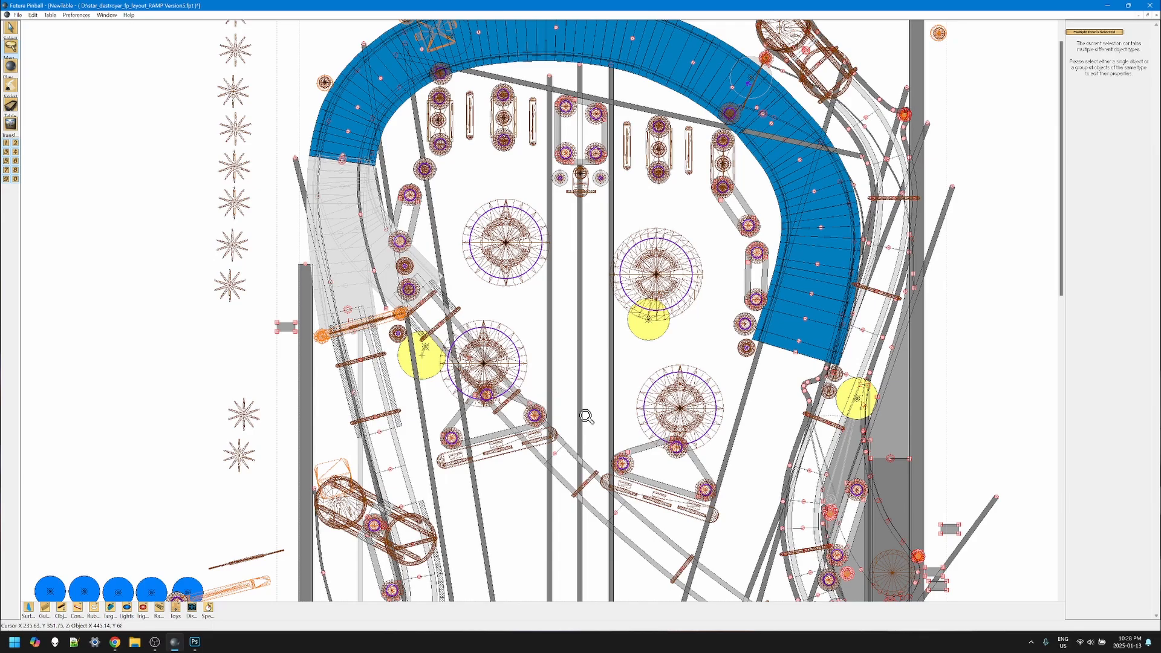
scroll(553, 421, up, 3)
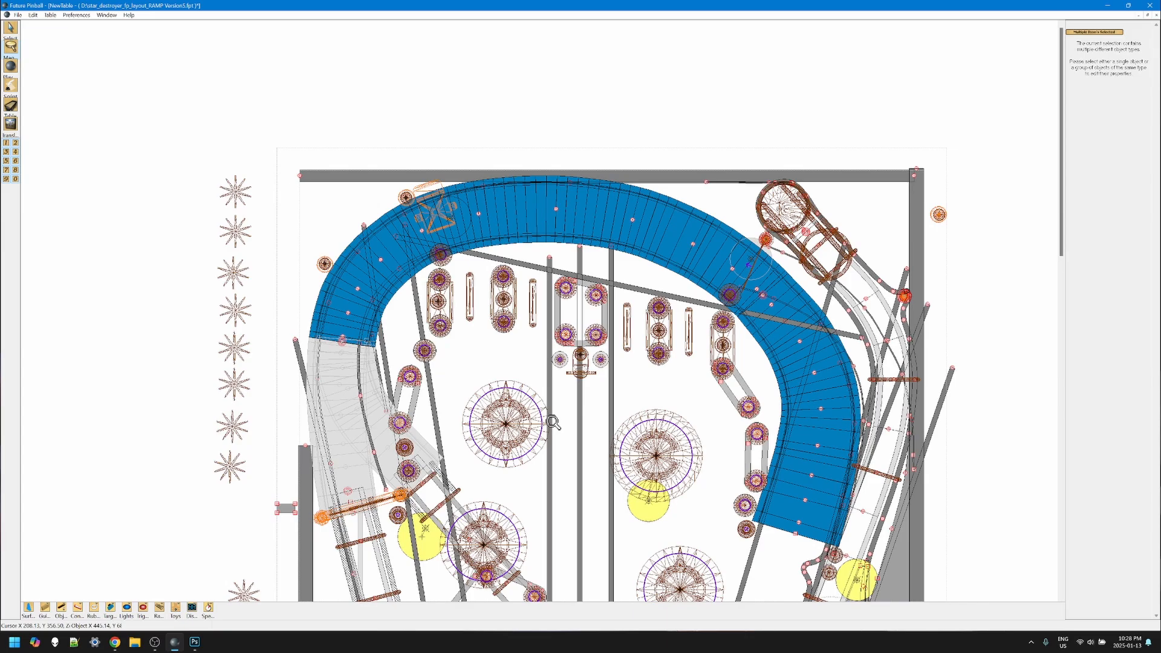
Clear the selection and examine the top lanes, the central post group and the bumpers beneath the blue ramp up close
click(631, 391)
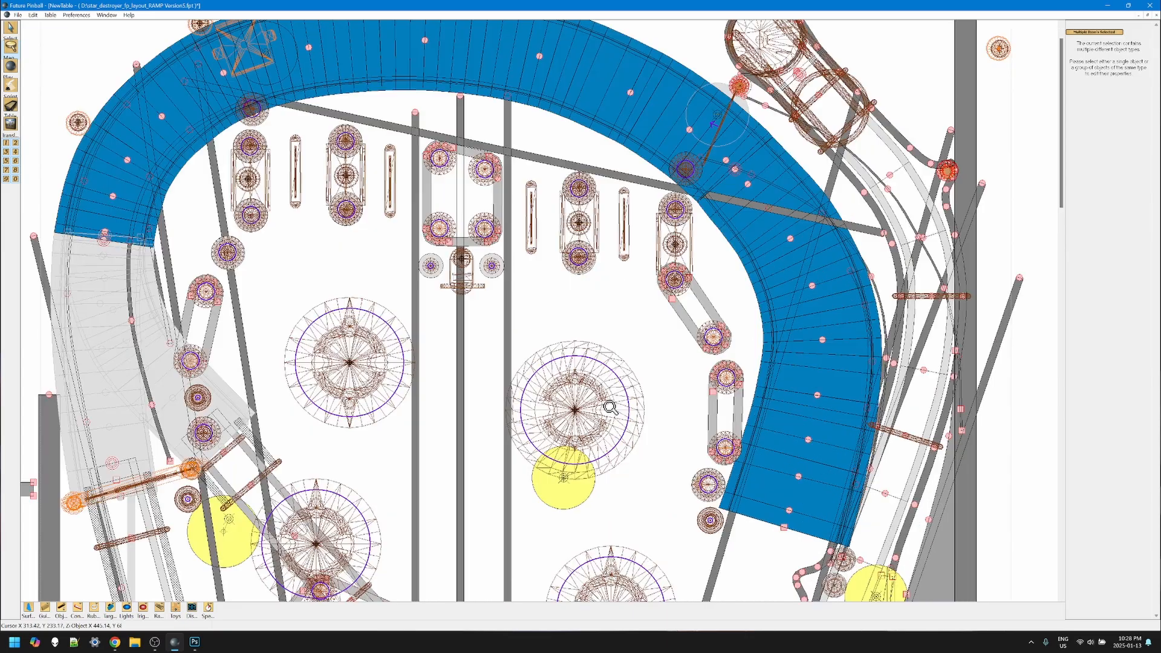
click(11, 27)
click(476, 324)
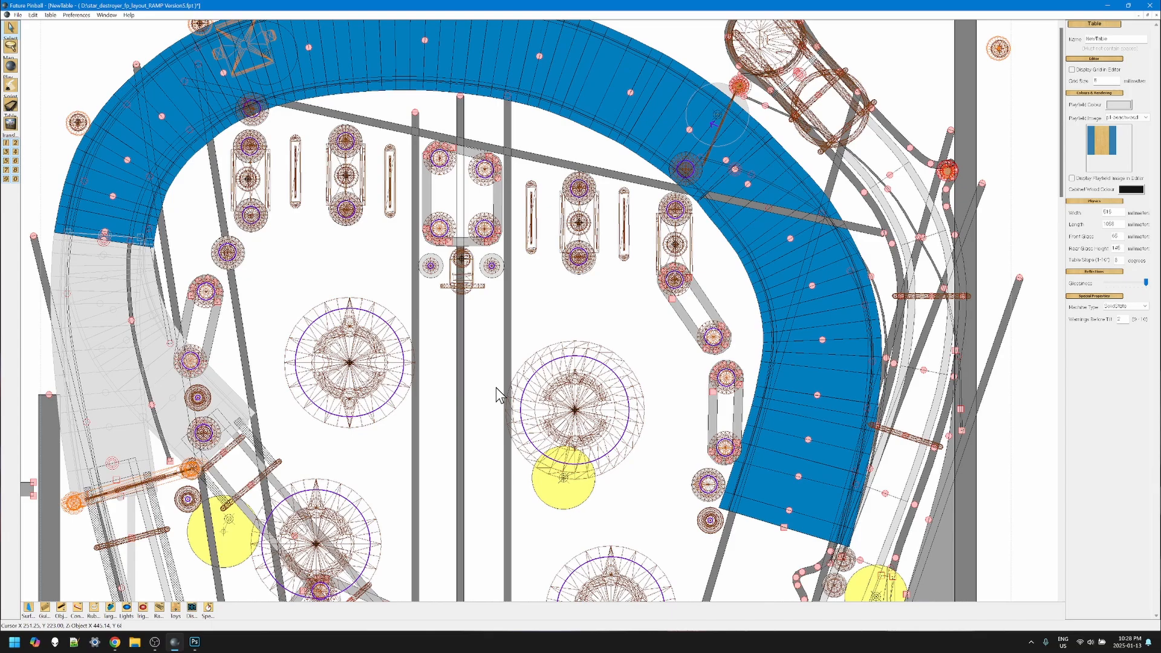
scroll(496, 387, up, 4)
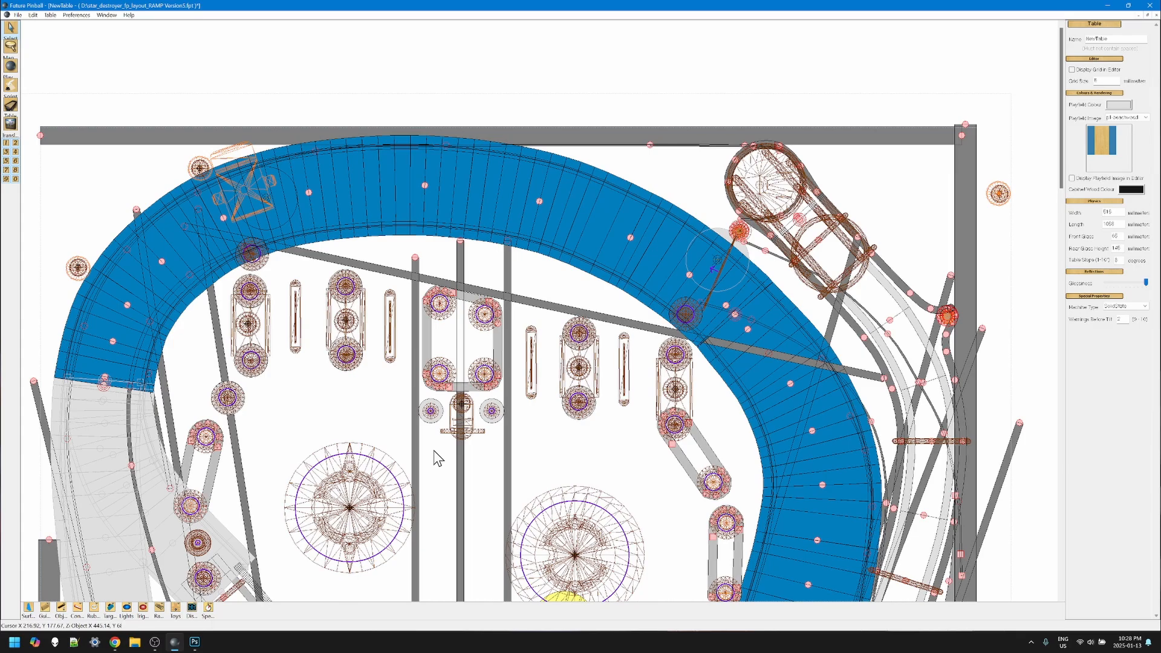
scroll(437, 442, down, 3)
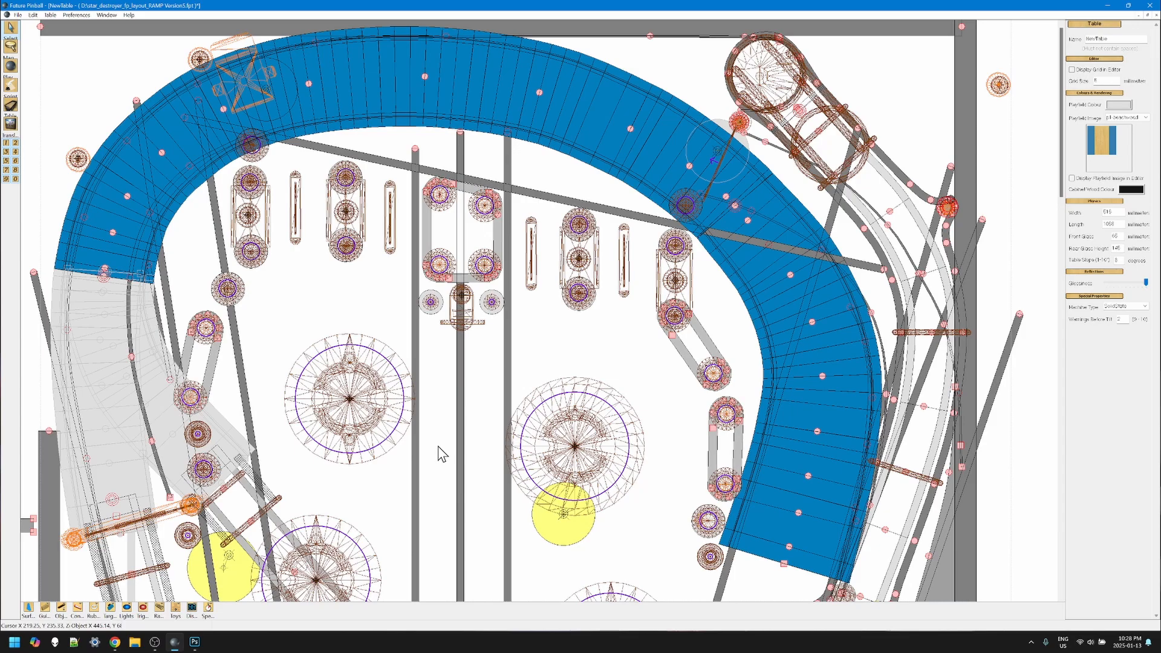
scroll(439, 453, up, 2)
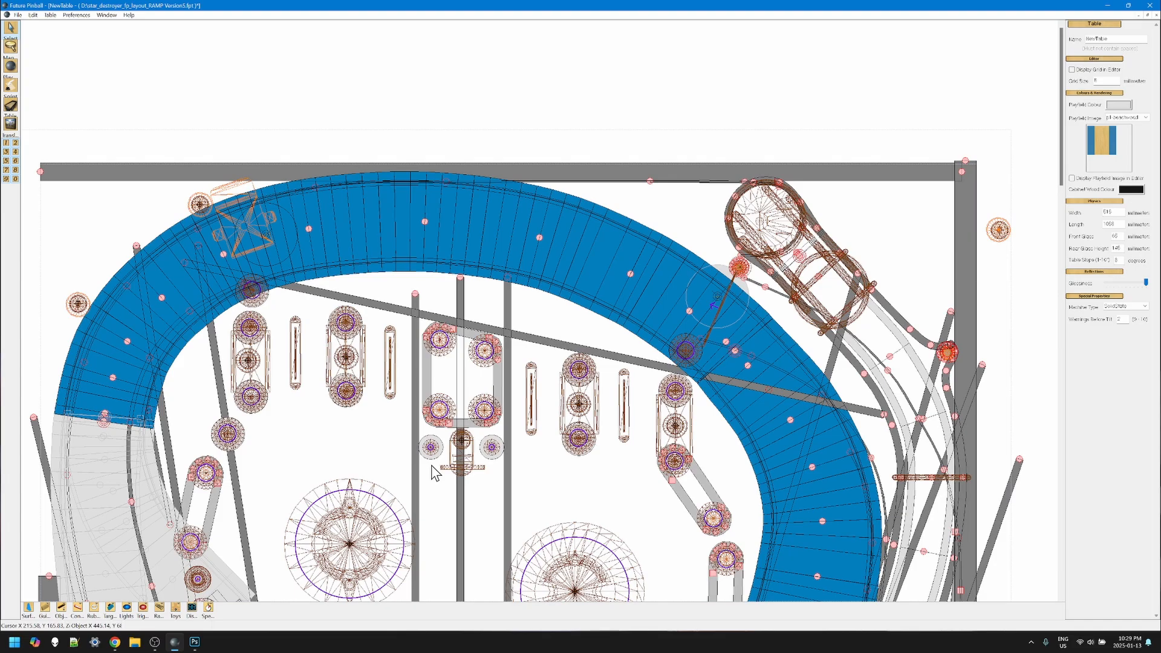
scroll(483, 427, down, 1)
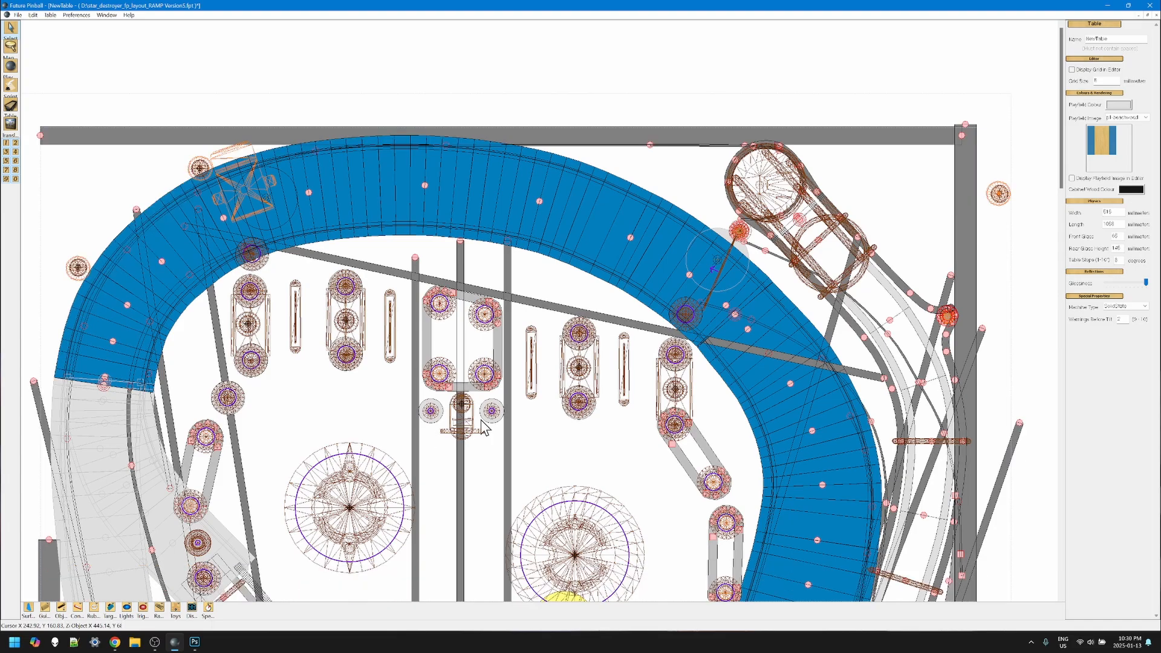